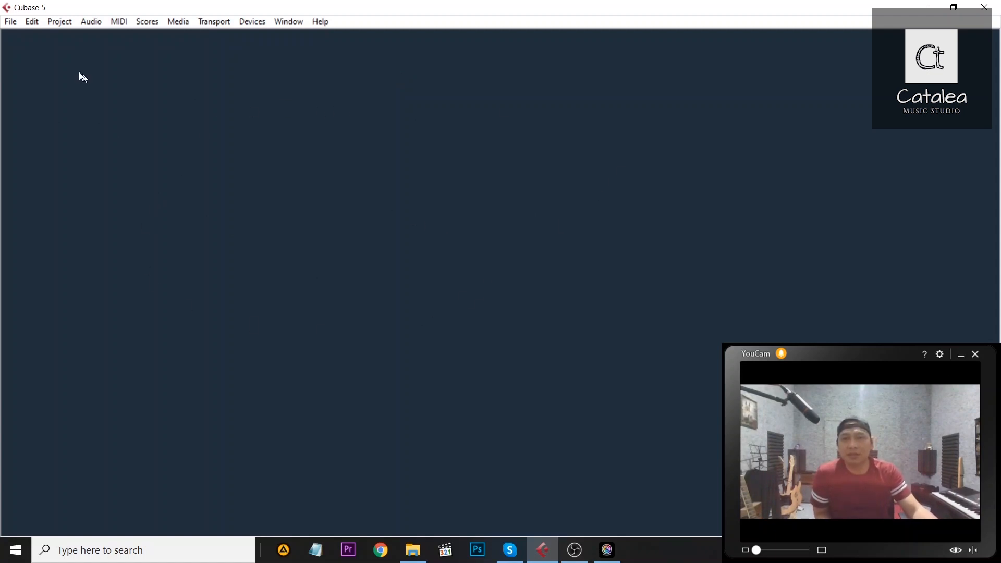
- Create a new empty project in the Catalea Music folder and maximize its project window
left_click(10, 21)
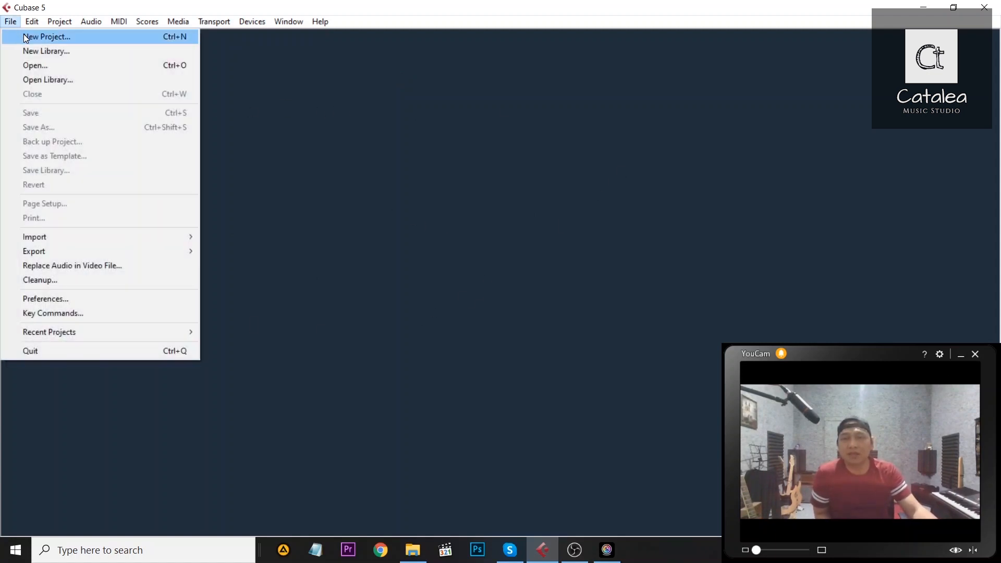
left_click(24, 34)
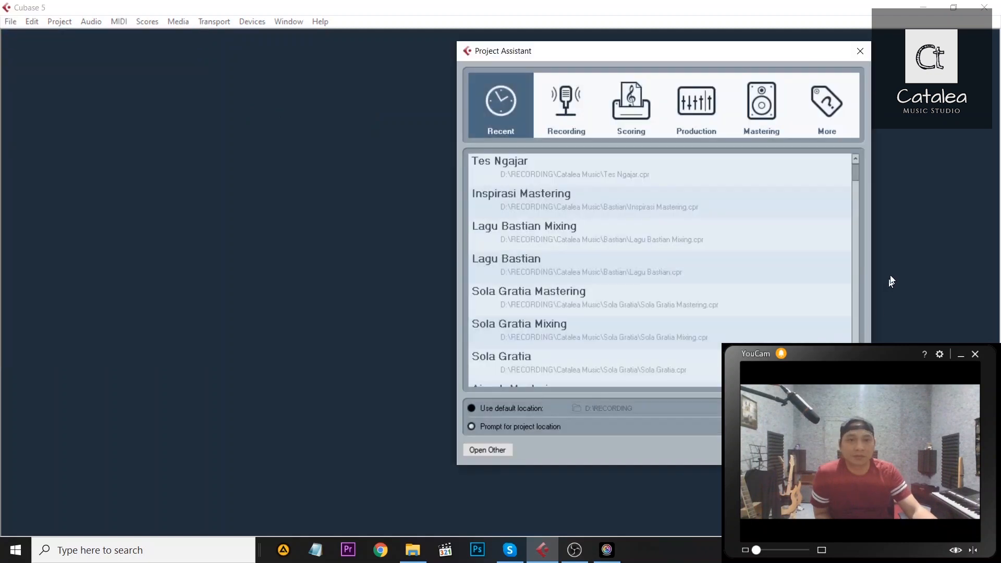
left_click(833, 103)
double_click(561, 297)
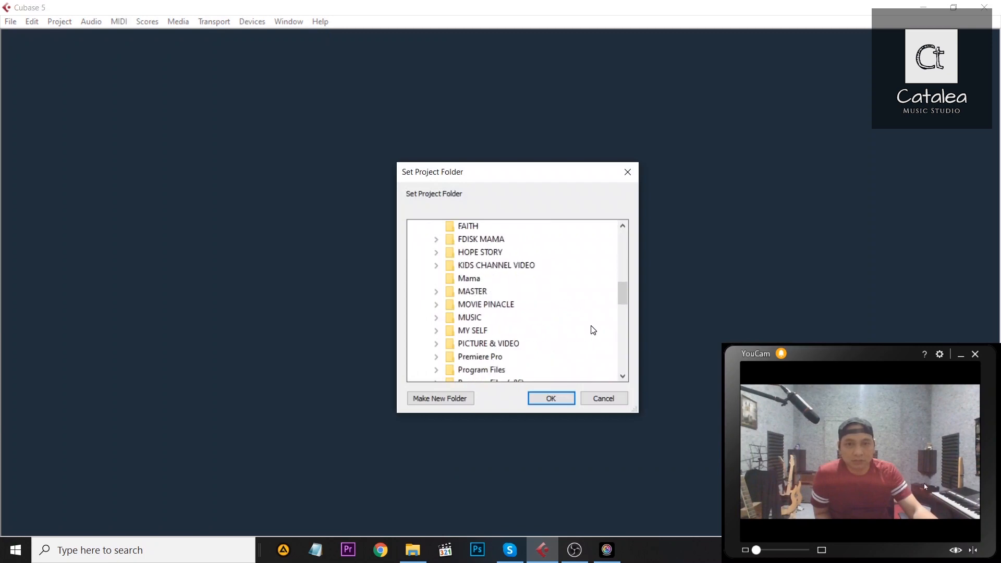
double_click(495, 292)
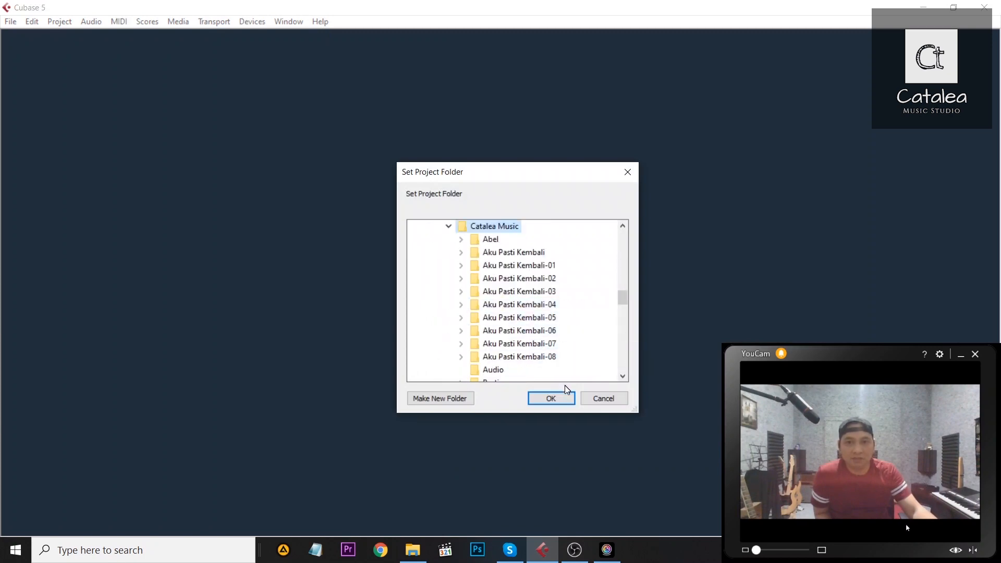
left_click(552, 398)
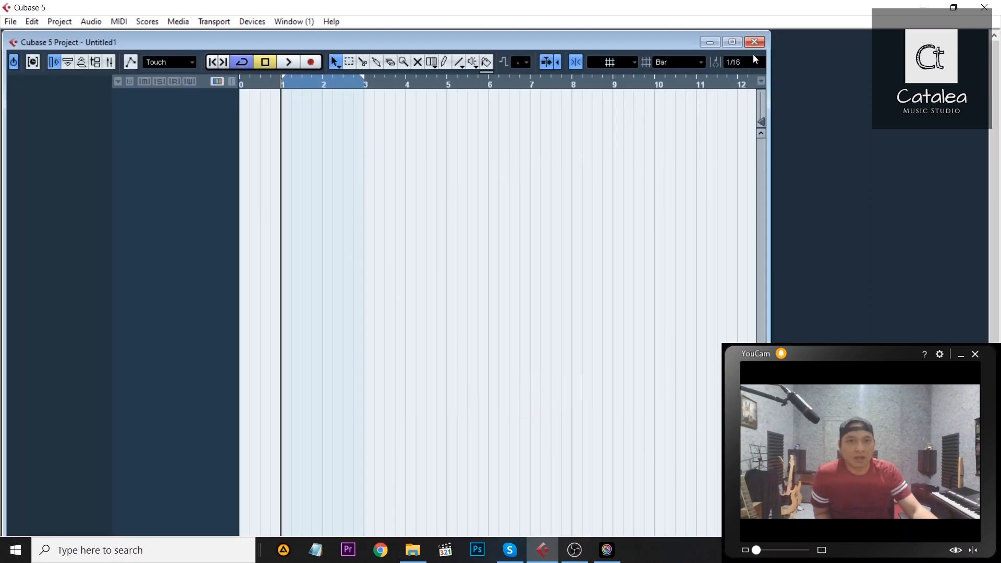
left_click(732, 42)
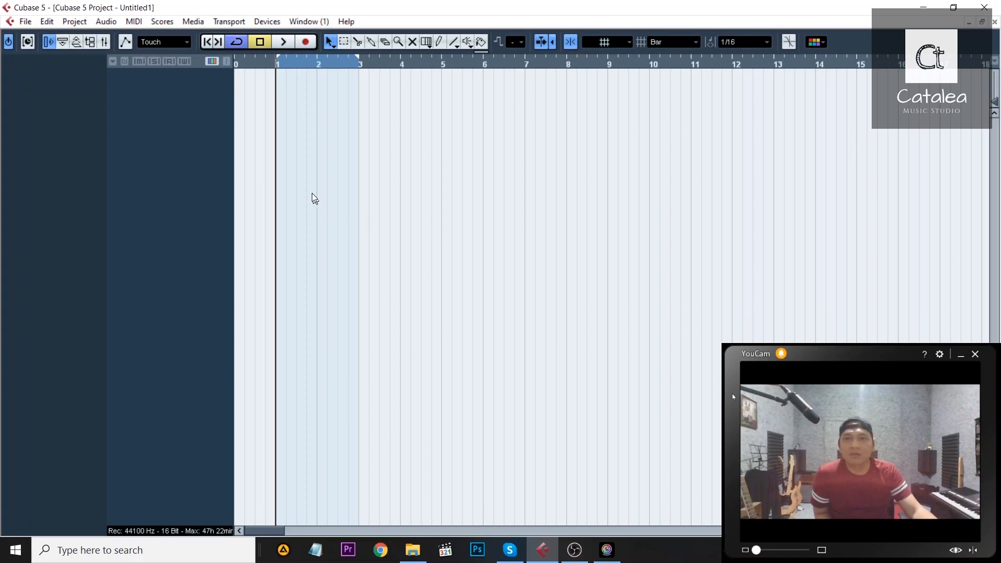
- Load Groove Agent ONE into the first VST instrument slot and create a MIDI track assigned to it
left_click(264, 22)
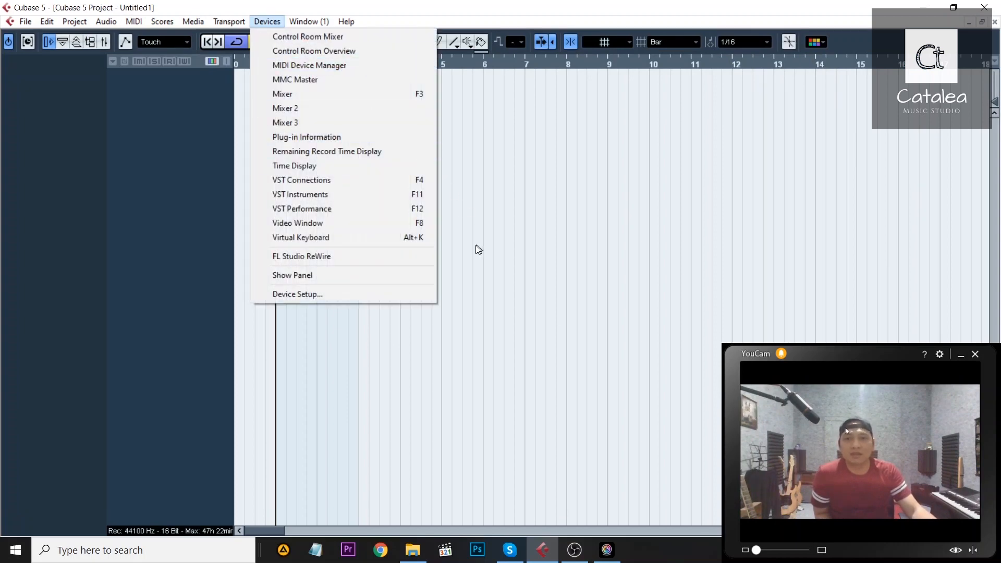
left_click(320, 199)
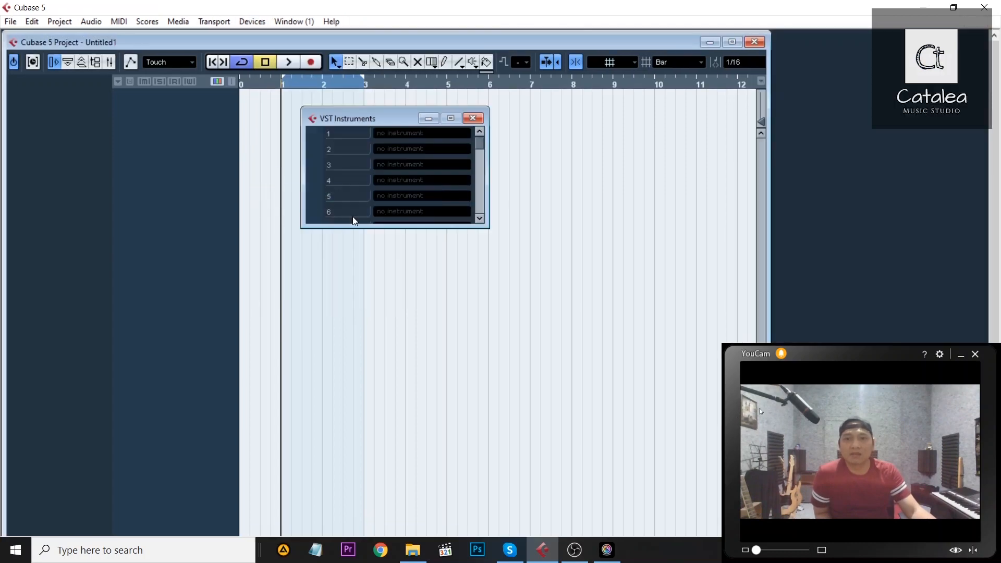
left_click(412, 134)
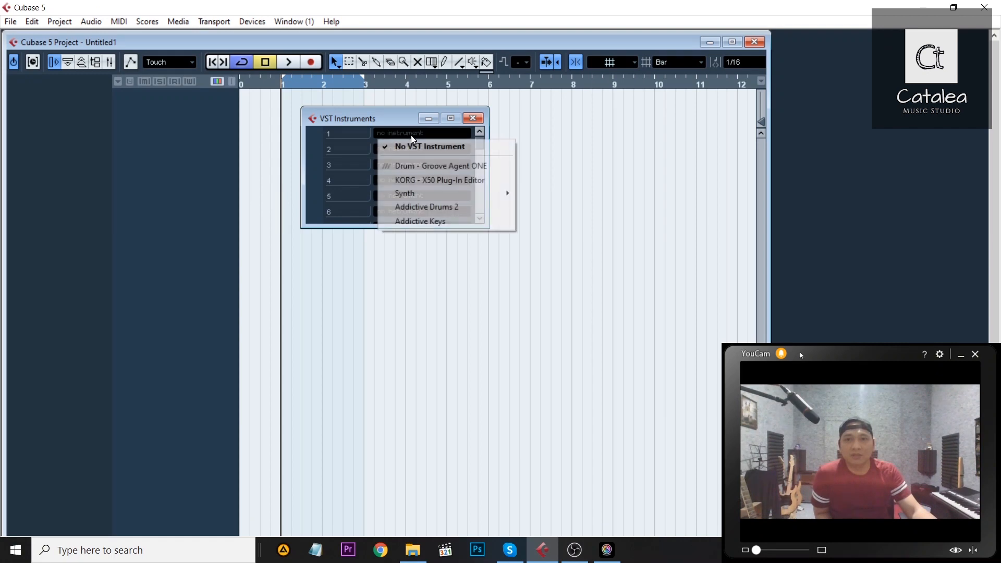
left_click(420, 167)
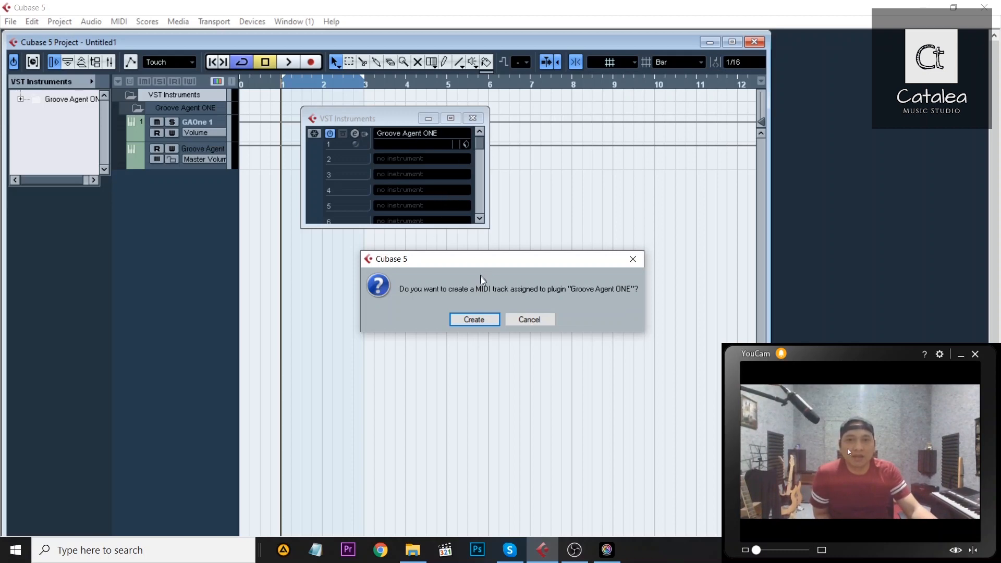
left_click(466, 318)
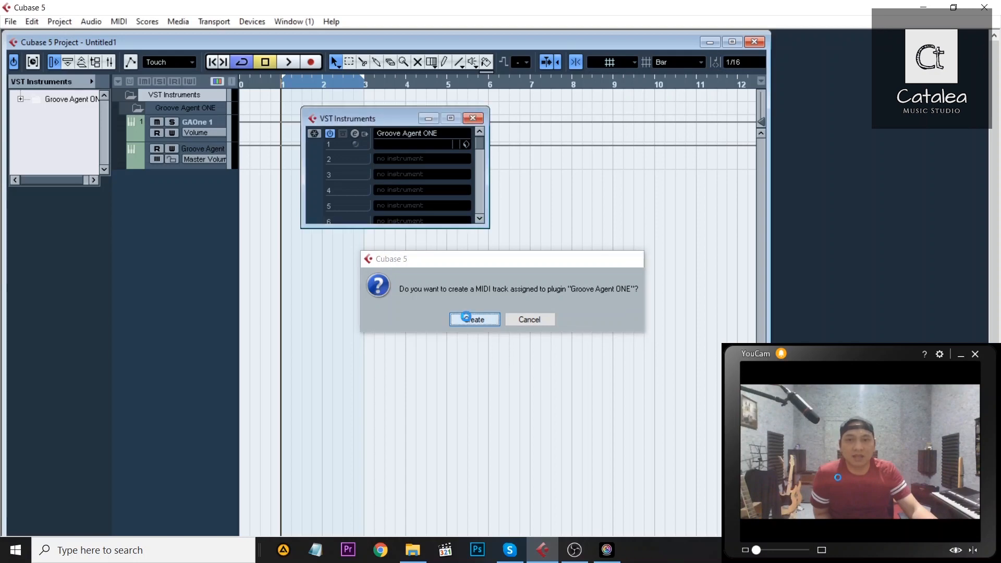
left_click_drag(645, 111, 430, 95)
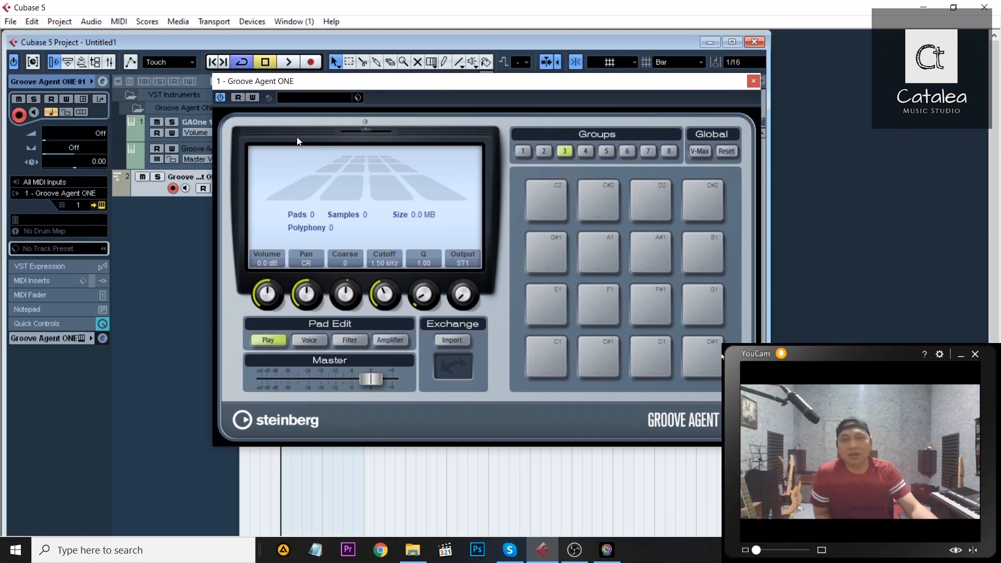
- Load the Disco House Kit preset in Groove Agent ONE and audition several of its drum pads
left_click(327, 97)
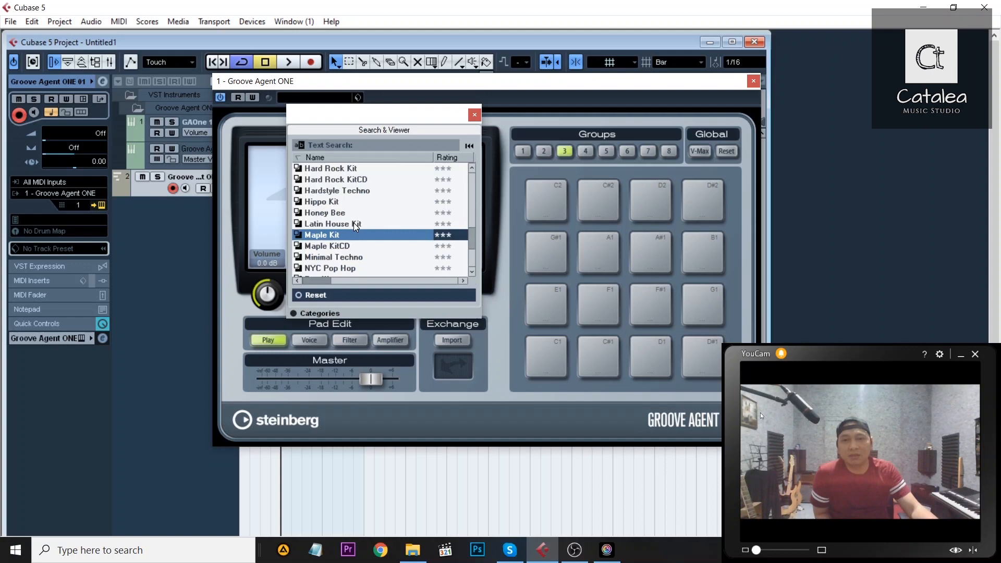
scroll(357, 225, "up", 5)
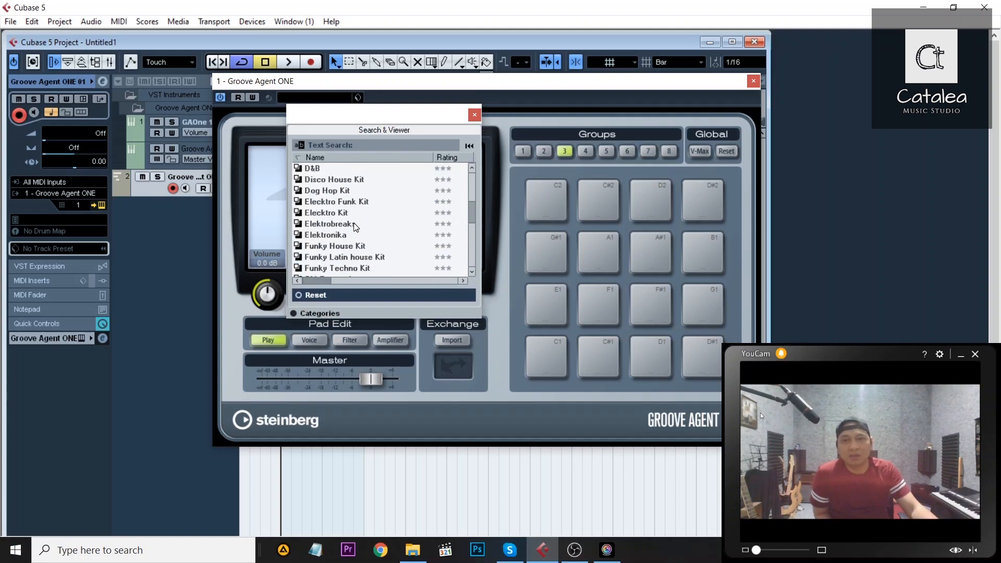
scroll(356, 226, "up", 1)
double_click(358, 202)
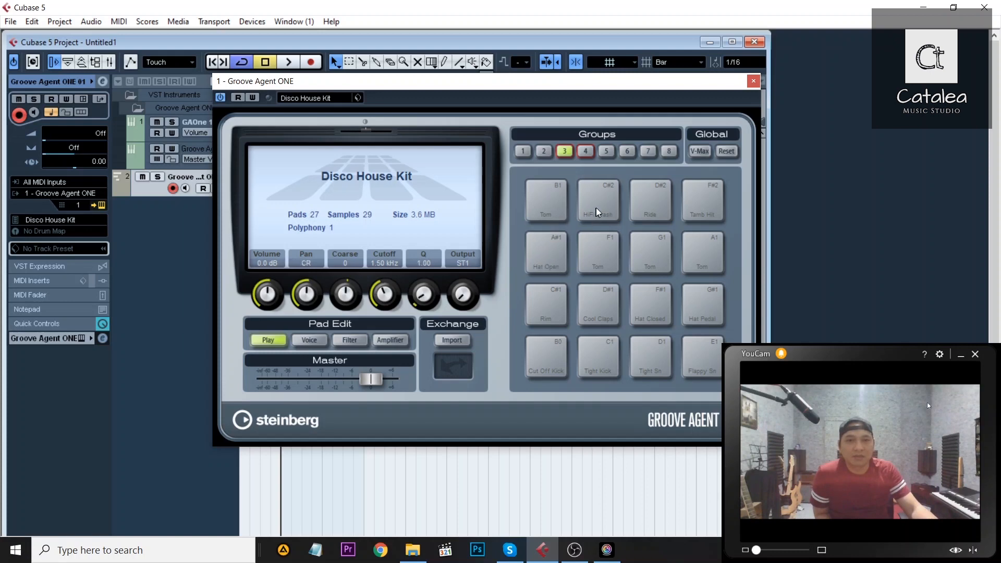
left_click(670, 254)
left_click(600, 320)
left_click(652, 357)
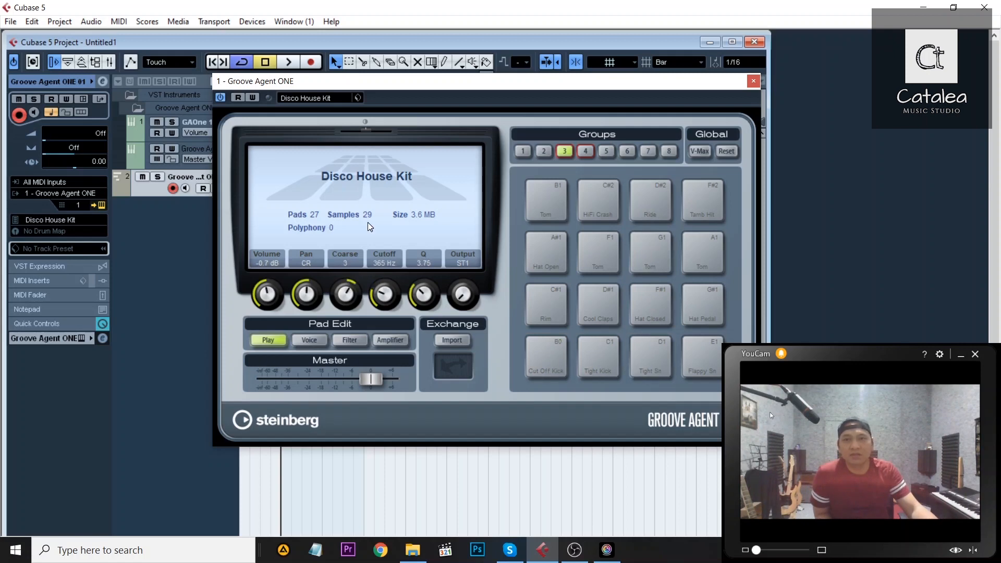
- Load the Maple Kit preset in Groove Agent ONE, audition its Snare 1 pad and close the instrument editor
left_click(315, 98)
scroll(343, 232, "down", 3)
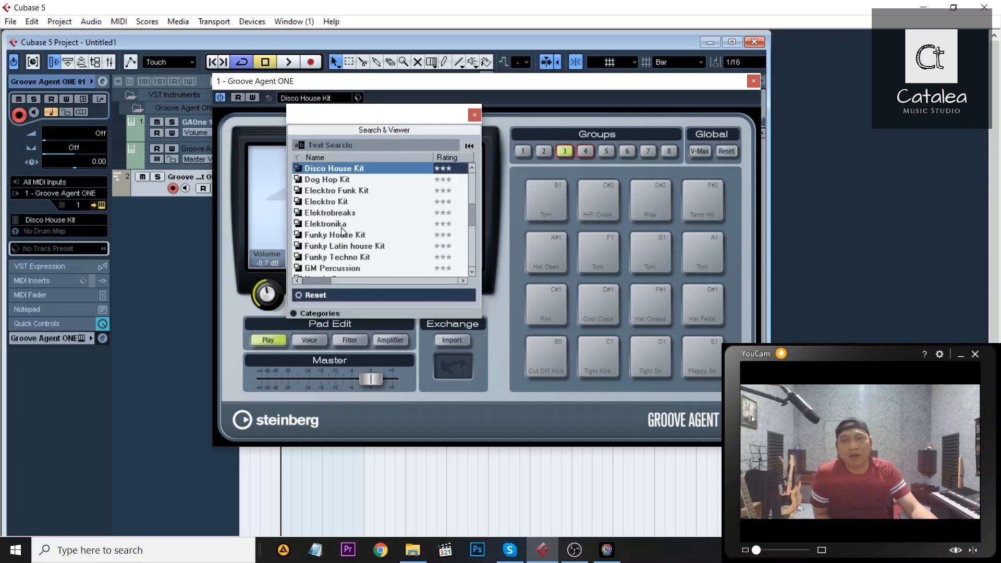
scroll(343, 232, "down", 2)
scroll(339, 234, "up", 5)
scroll(340, 234, "down", 8)
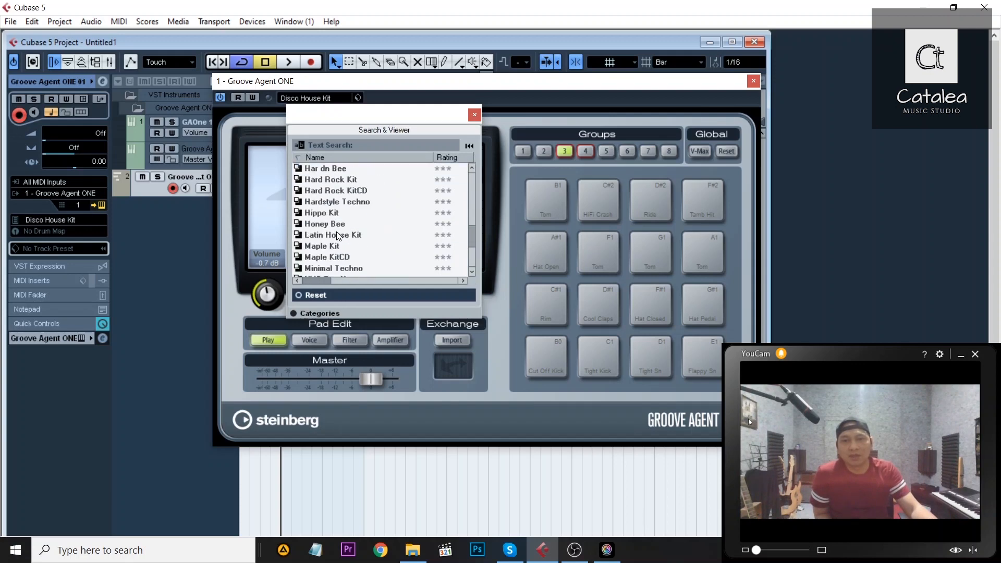
double_click(331, 224)
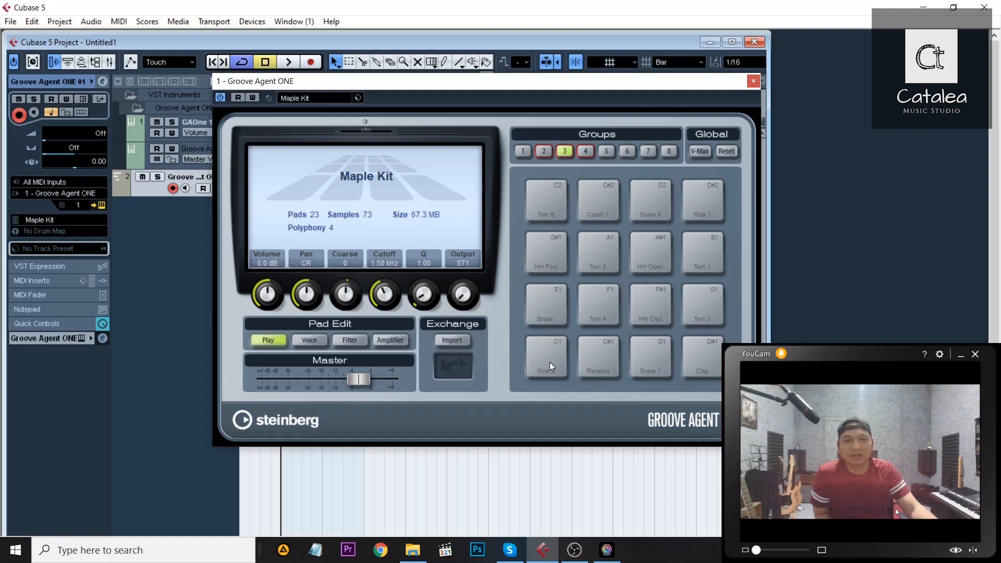
left_click(641, 365)
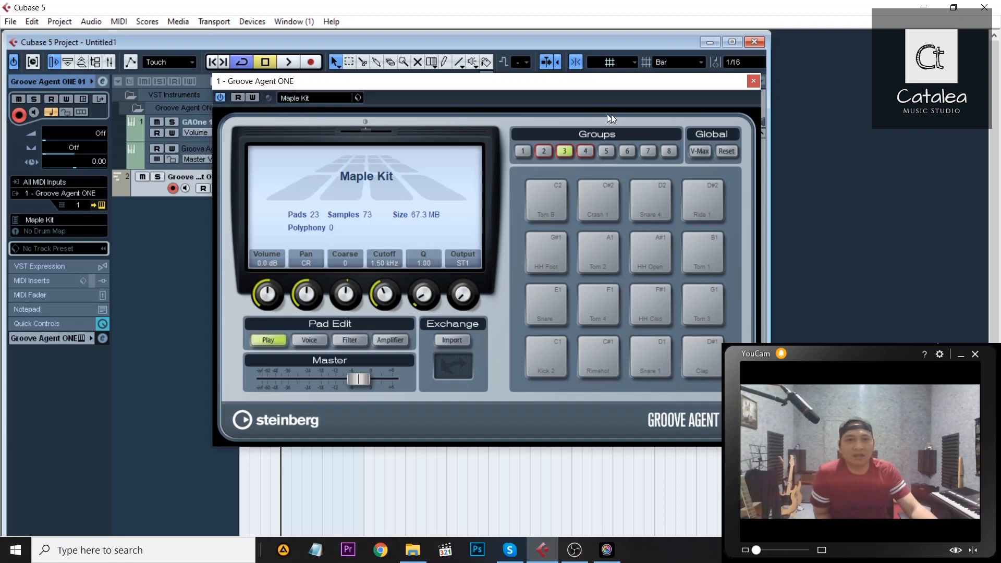
left_click(754, 82)
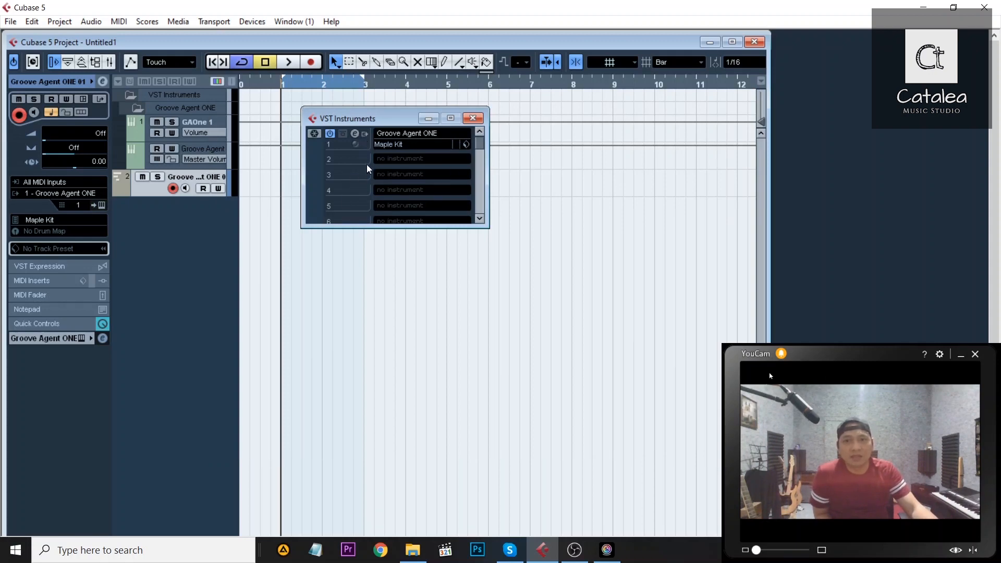
- Activate all outputs of Groove Agent ONE, close the VST instrument rack and check the added output tracks in the maximized project
left_click(366, 135)
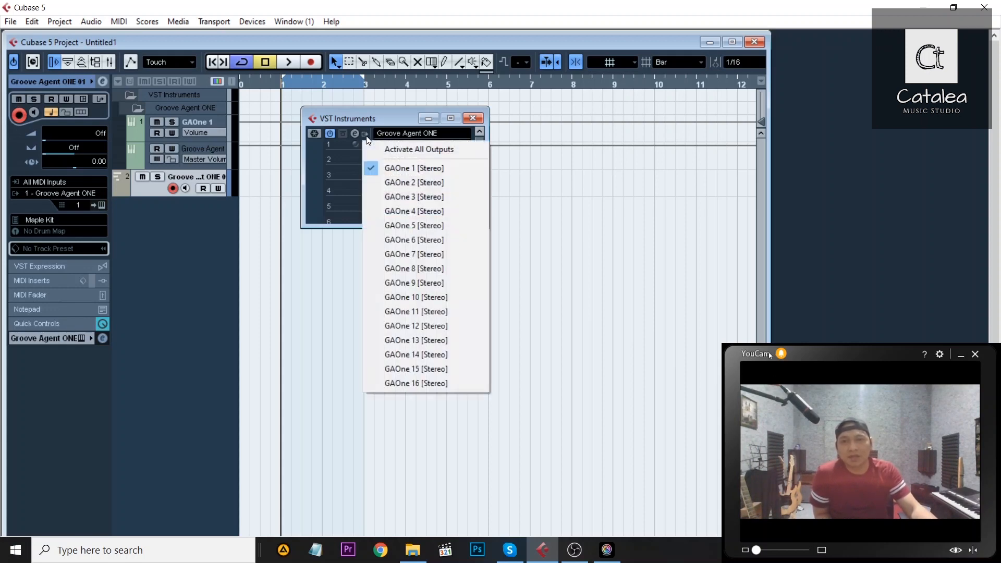
left_click(392, 150)
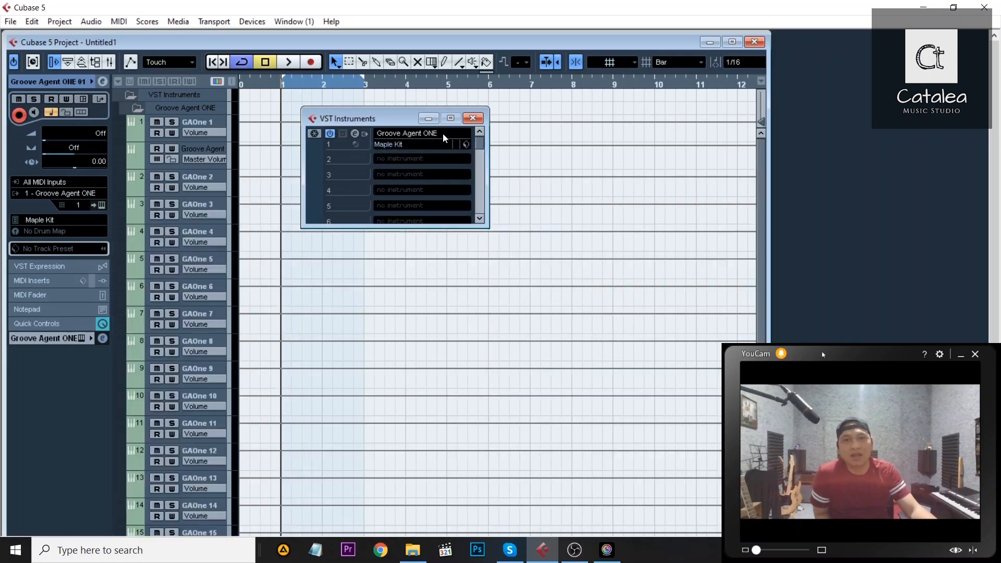
left_click(473, 118)
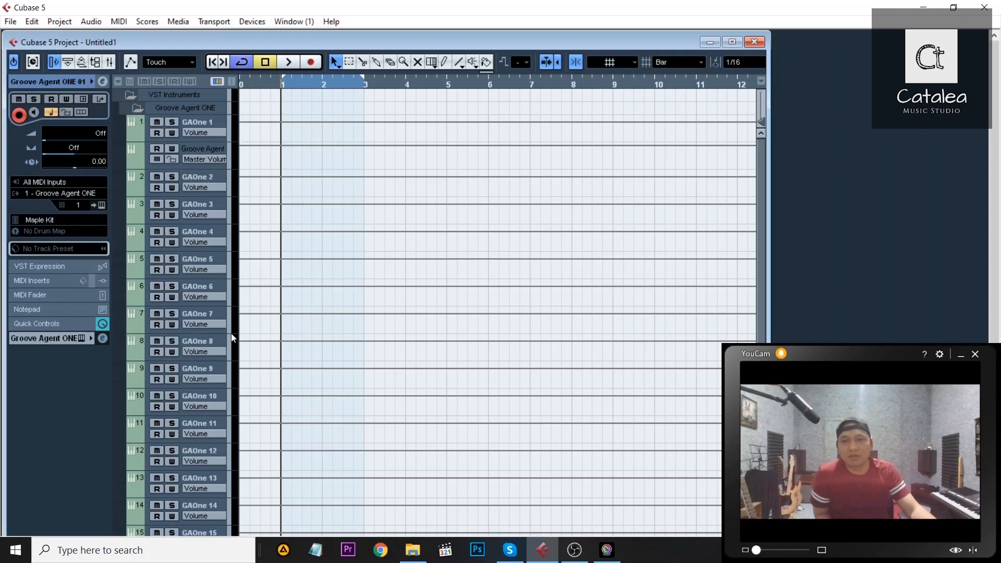
left_click(732, 42)
scroll(171, 339, "down", 3)
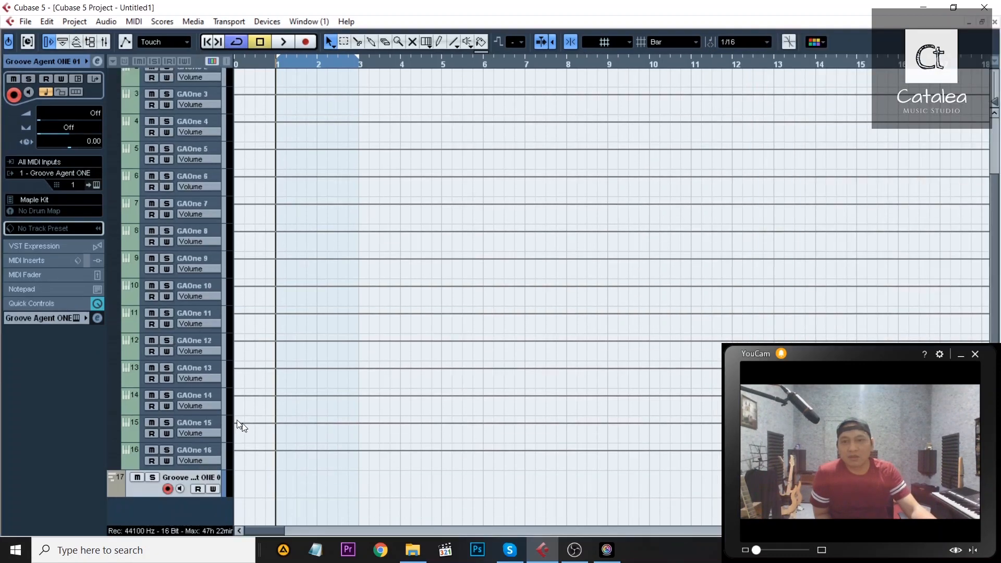
scroll(204, 407, "up", 3)
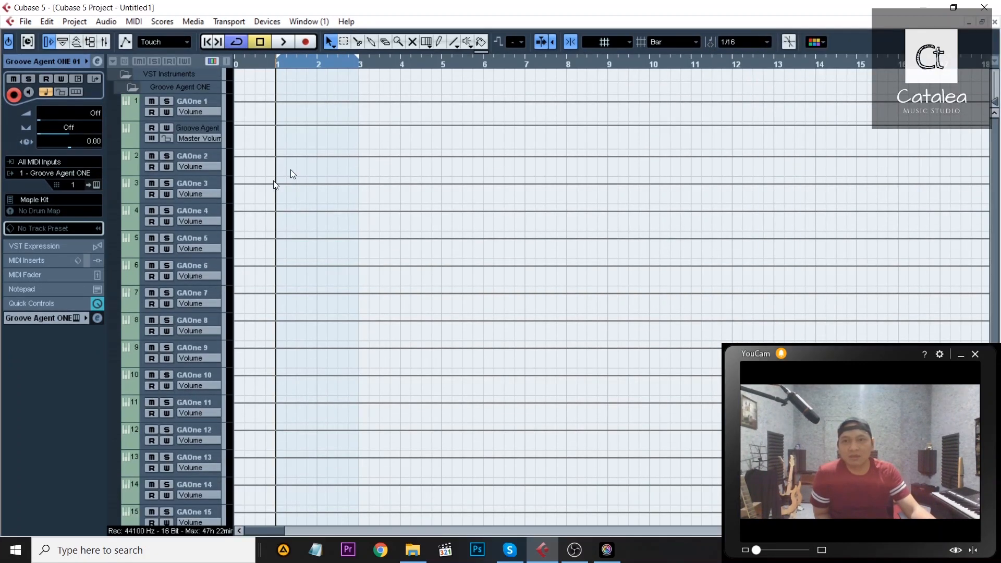
- Open the mixer, reposition its window and rename the GAOne 1 channel as Kick
left_click(210, 101)
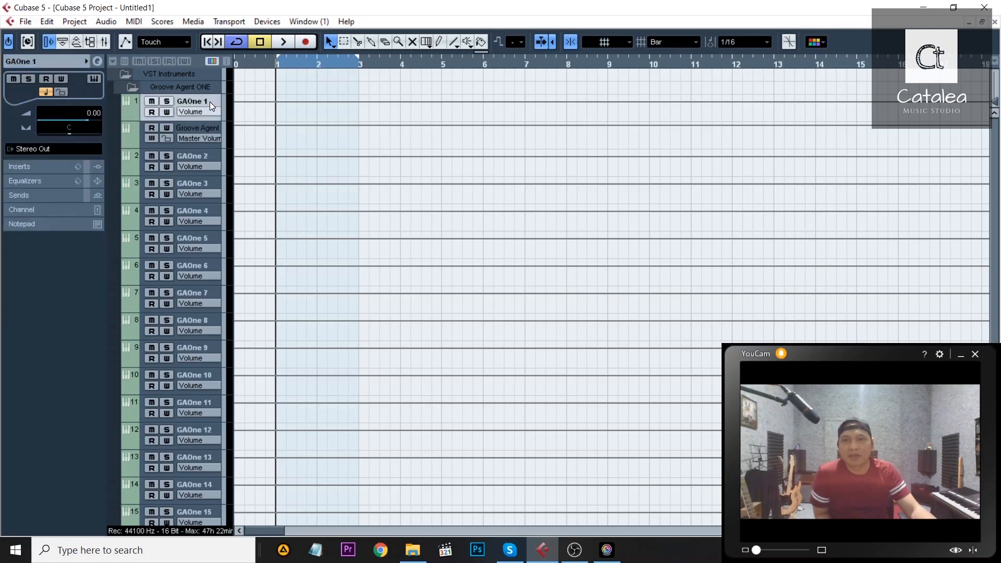
left_click(106, 43)
left_click_drag(735, 346, 546, 357)
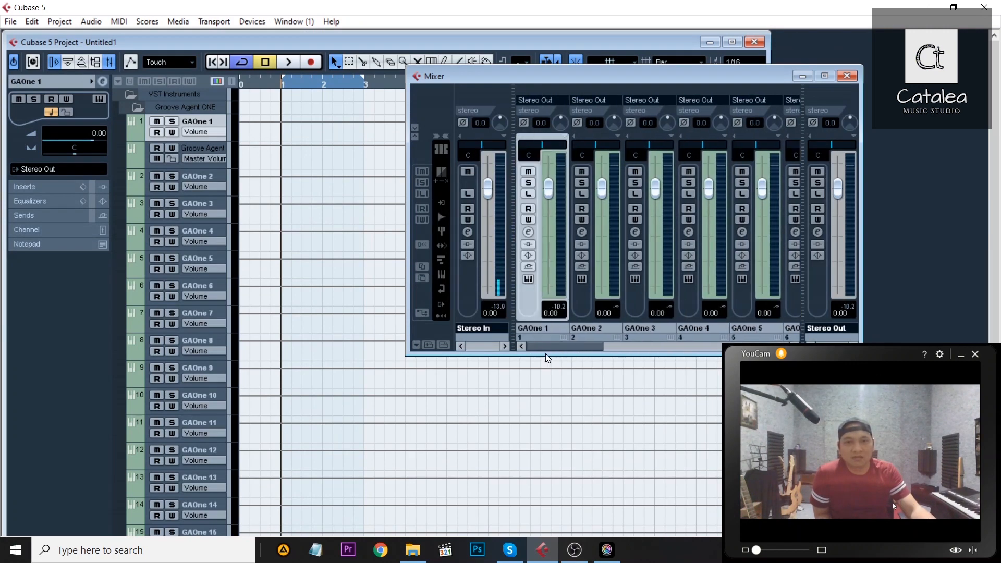
double_click(565, 330)
type("Kic")
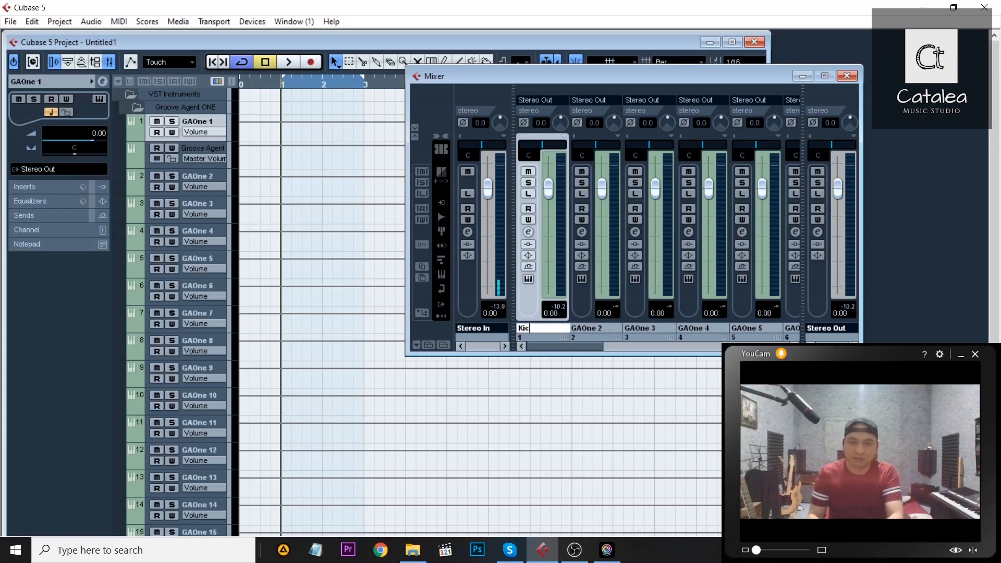
type("k")
key("Return")
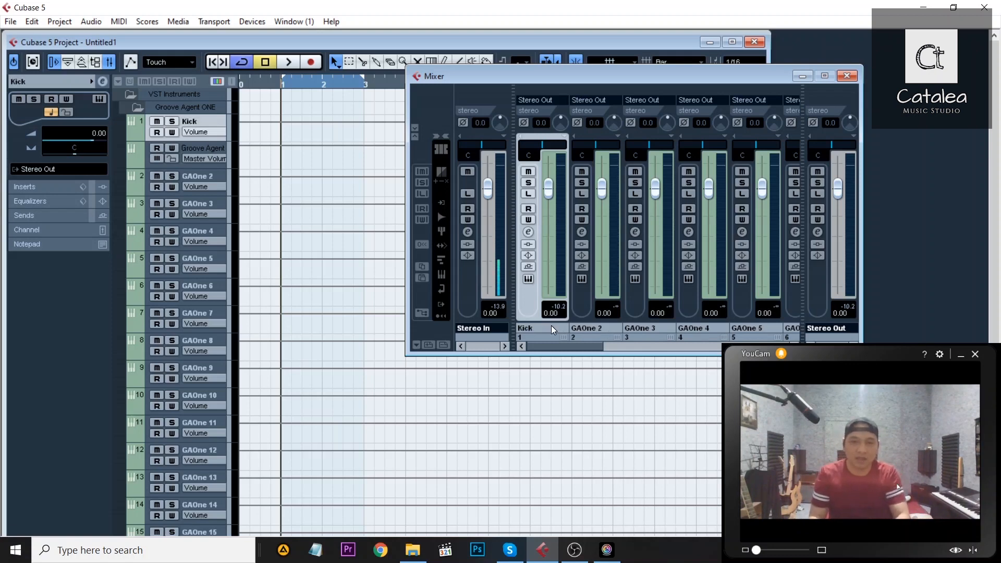
- Rename the GAOne 2 mixer channel as Snare and the GAOne 3 channel as Hi Hat
double_click(593, 333)
type("Snare")
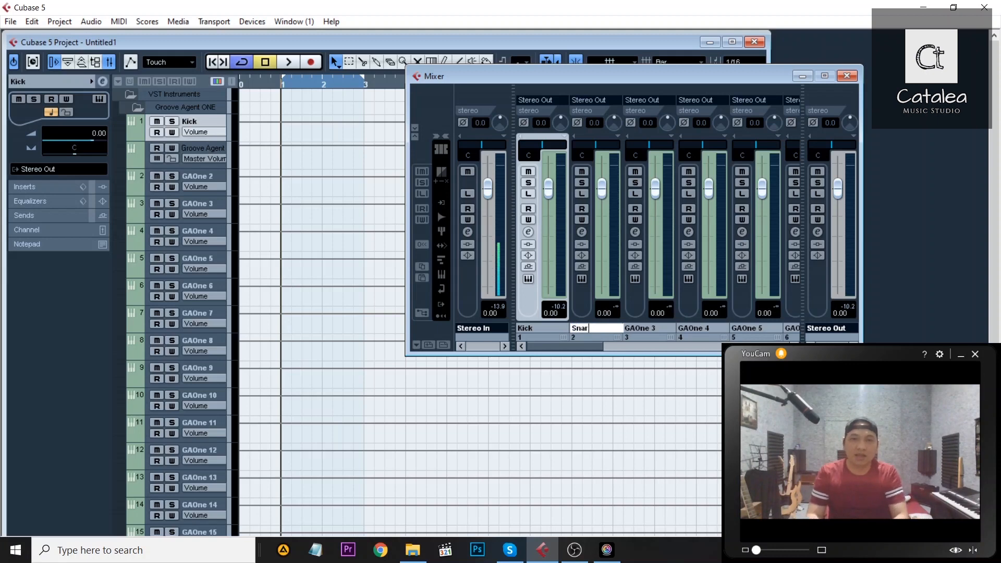
key("Return")
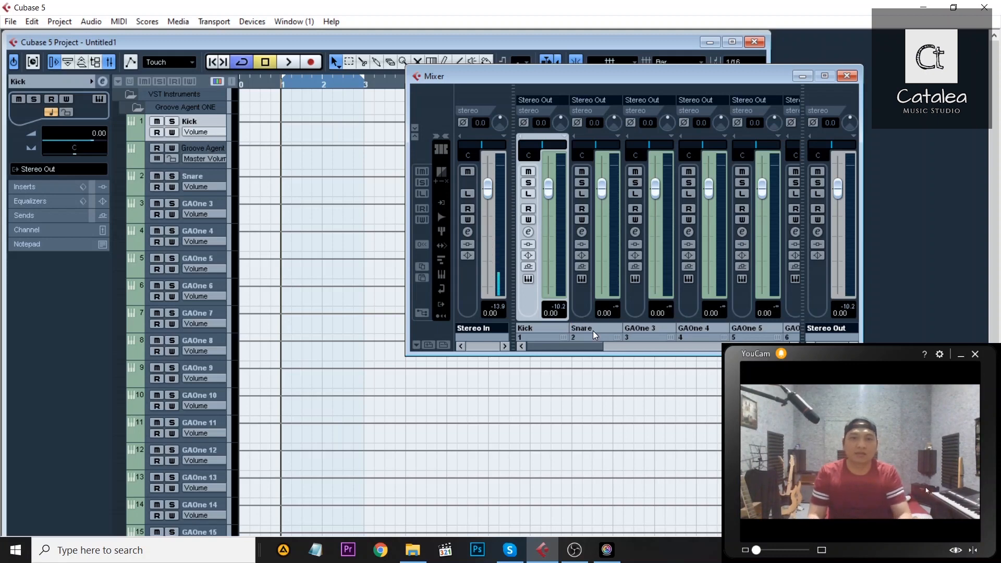
double_click(650, 333)
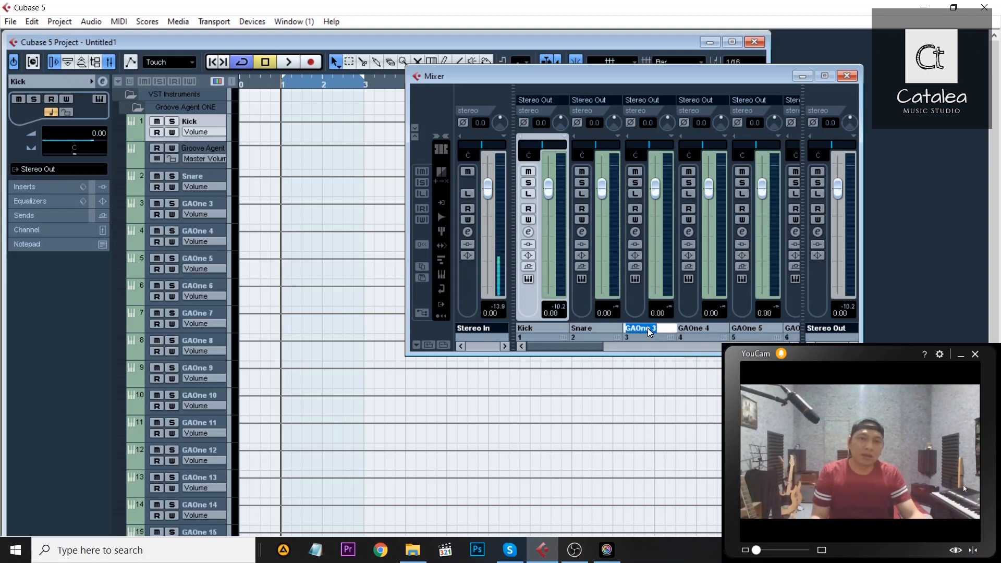
type("Hi Hat")
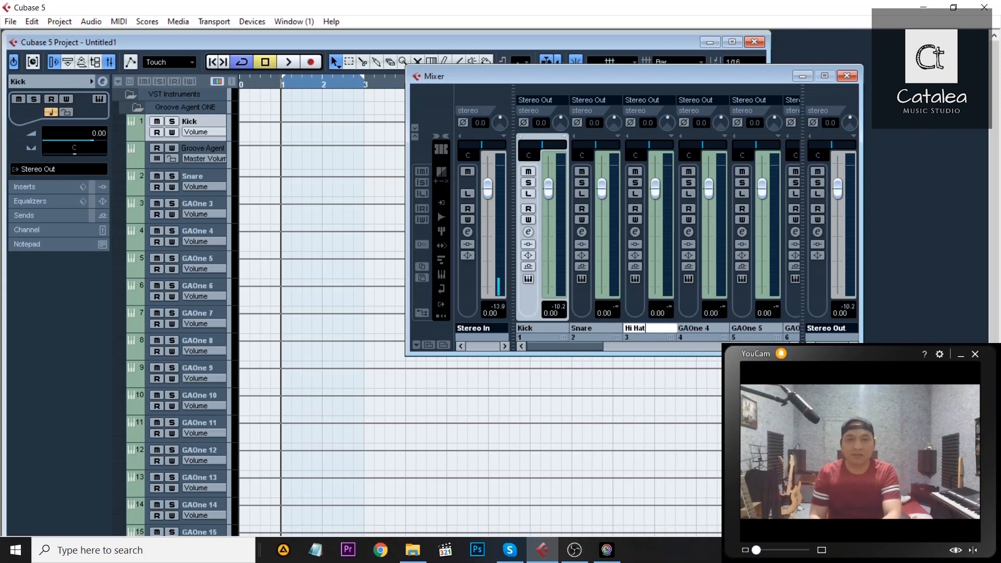
key("Return")
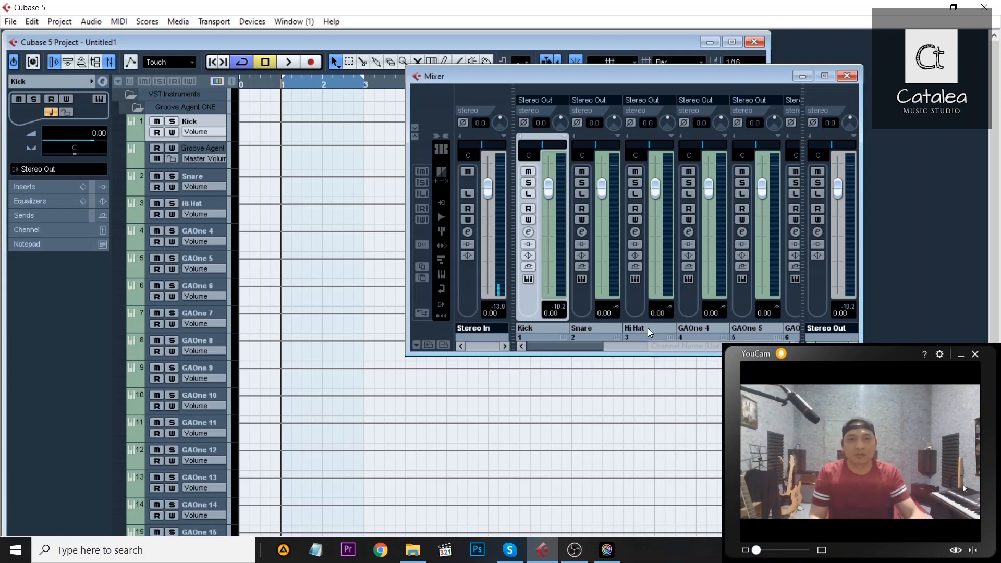
- Rename the Hi Hat mixer channel as Hi Hat Closed and the GAOne 4 channel as Hi Hat Open
double_click(649, 330)
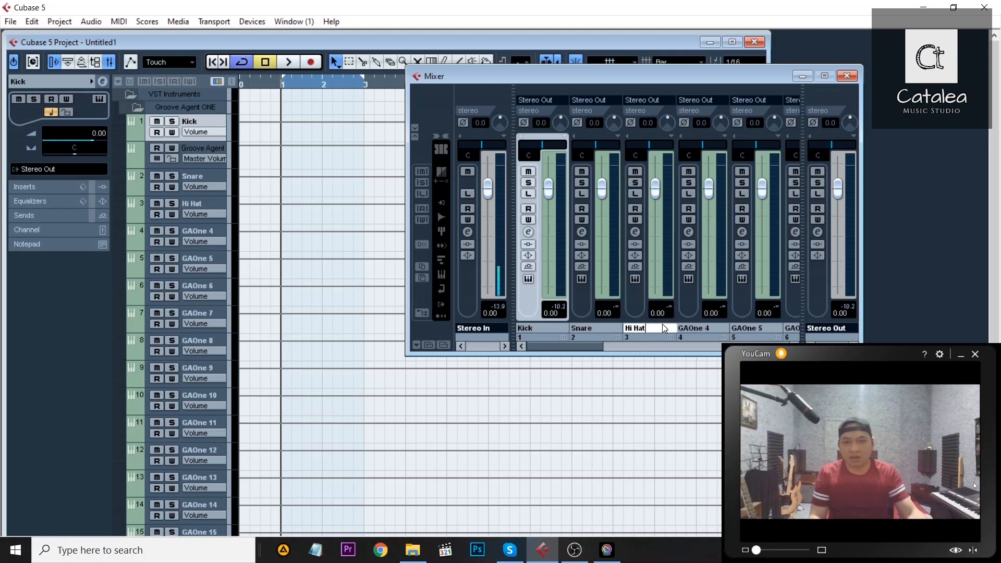
type("Closed")
key("Return")
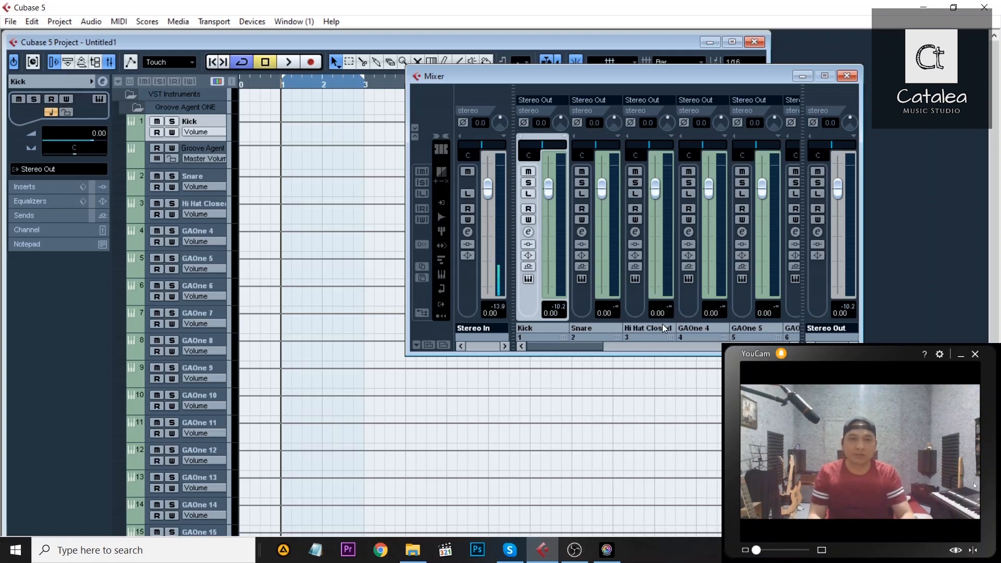
double_click(690, 329)
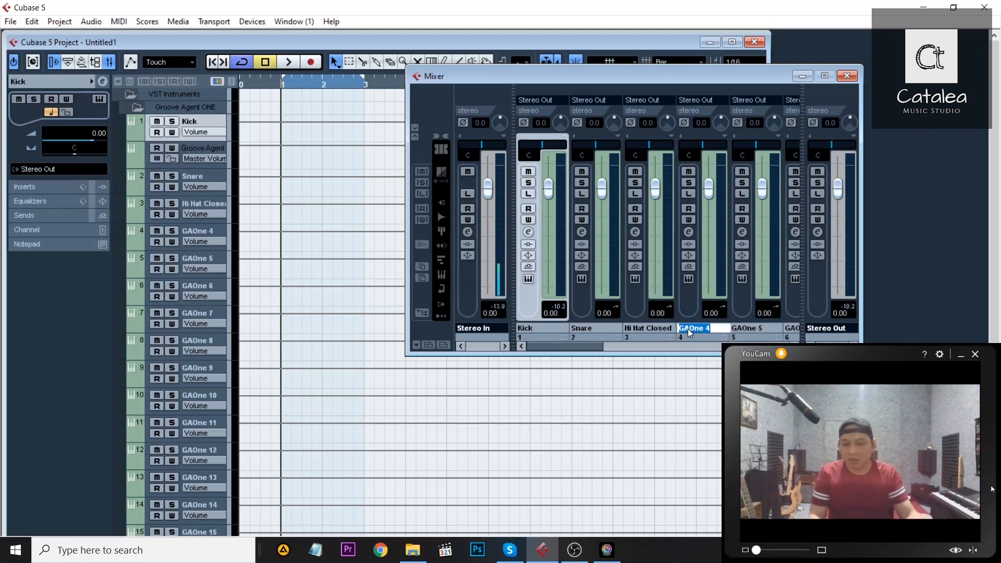
type("Hi Hat Open")
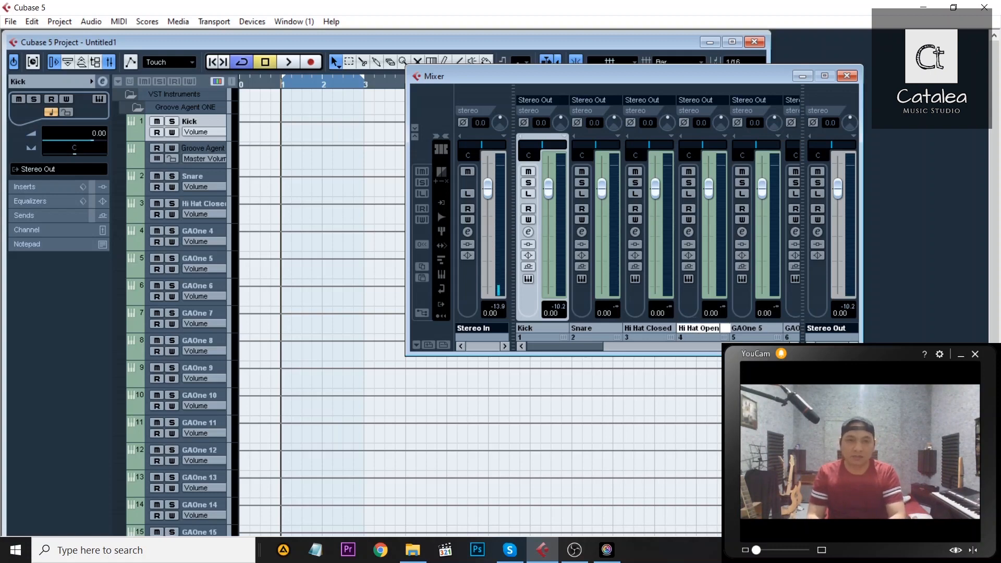
key("Return")
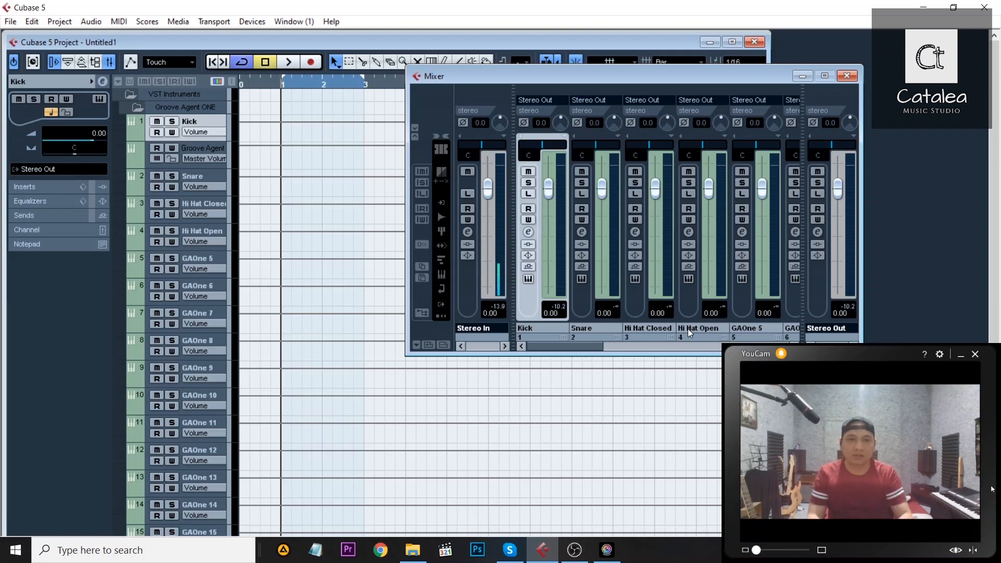
- Rename the GAOne 5 mixer channel as Tom 1 and the GAOne 6 channel as Tom 2
double_click(768, 333)
type("Tom")
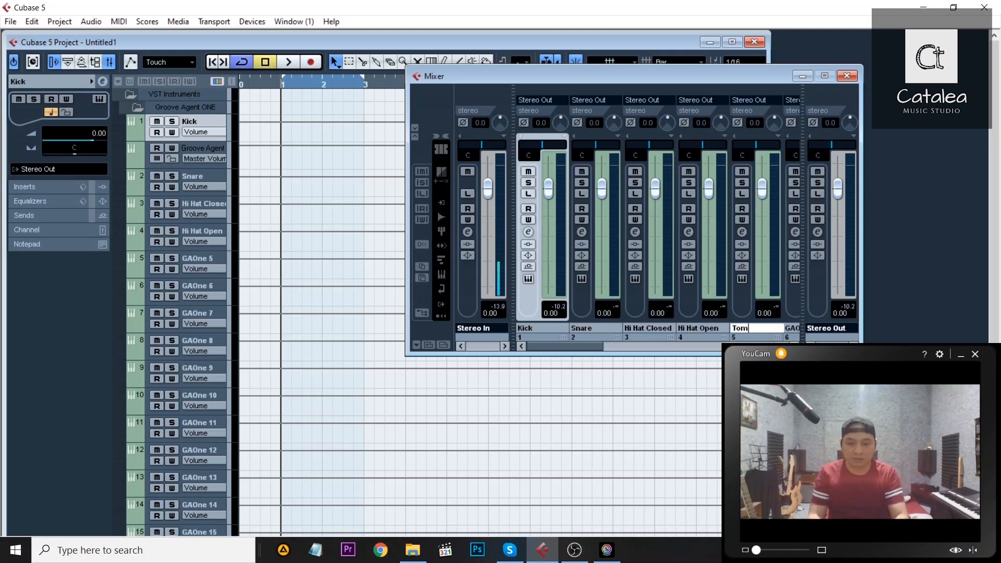
type(" 1")
key("Return")
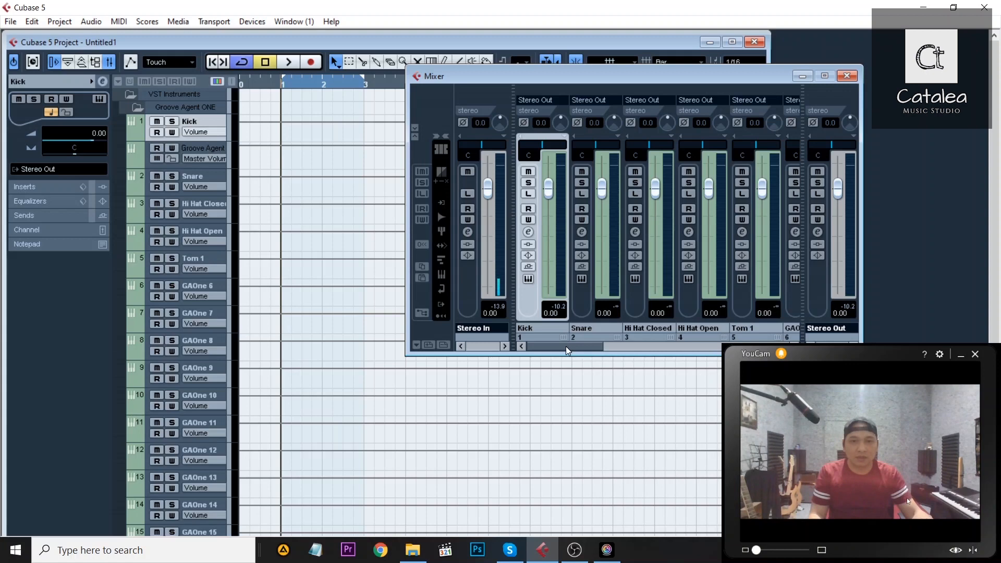
left_click_drag(566, 347, 589, 349)
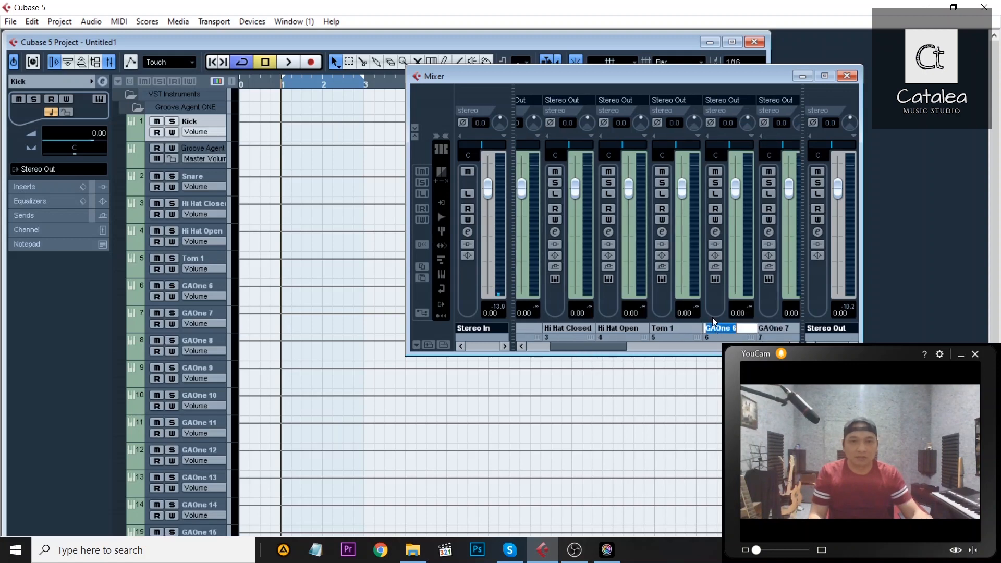
double_click(716, 330)
type("Tom 2")
key("Return")
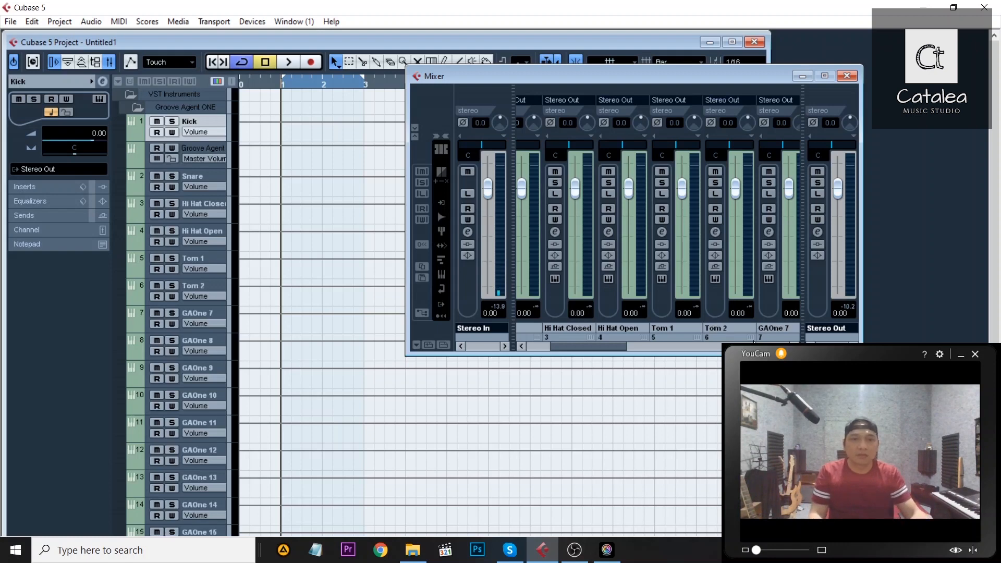
- Rename the GAOne 7 mixer channel as Tom 3
double_click(776, 329)
type("T")
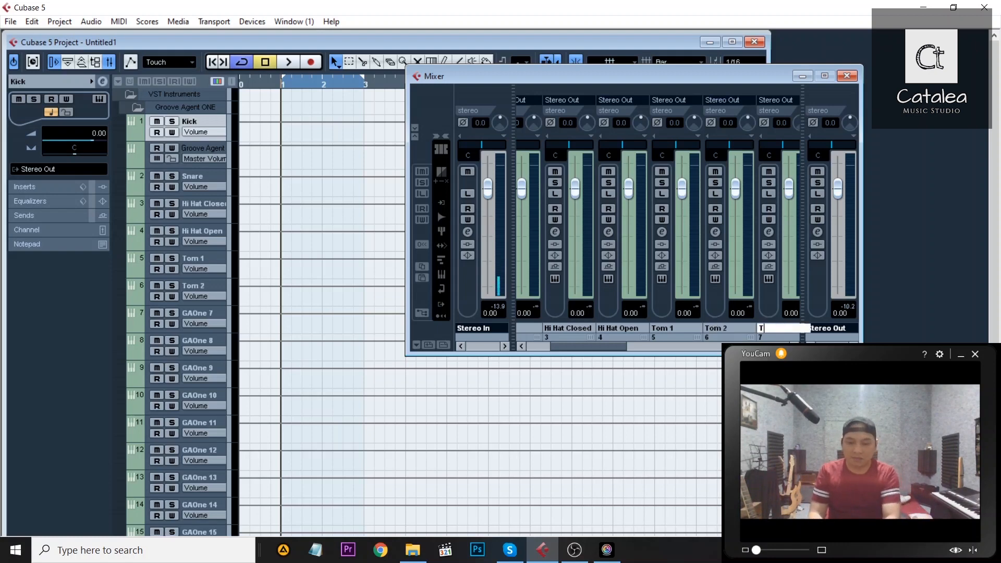
type("om 3")
key("Return")
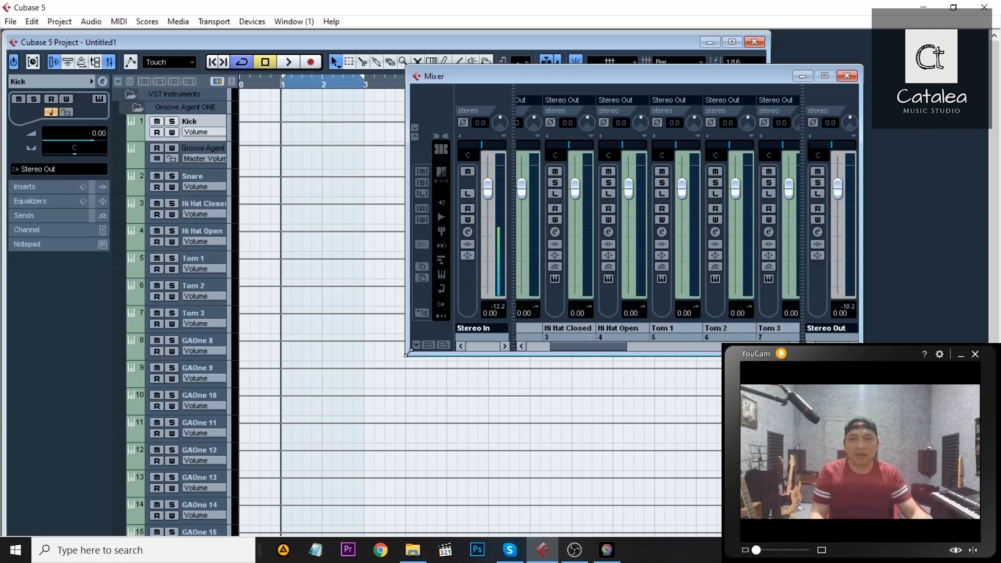
- Raise the Snare channel's fader to 0.60 in the widened mixer, and return to the maximized project window
left_click_drag(407, 348, 95, 348)
left_click_drag(413, 347, 319, 341)
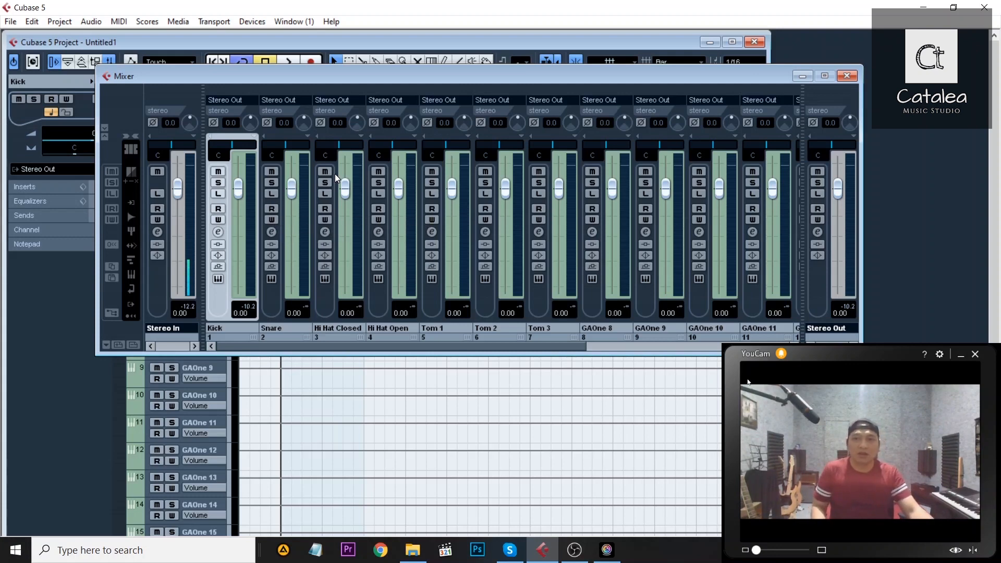
mouse_move(294, 189)
left_mouse_down()
mouse_move(293, 208)
mouse_move(301, 178)
left_mouse_up()
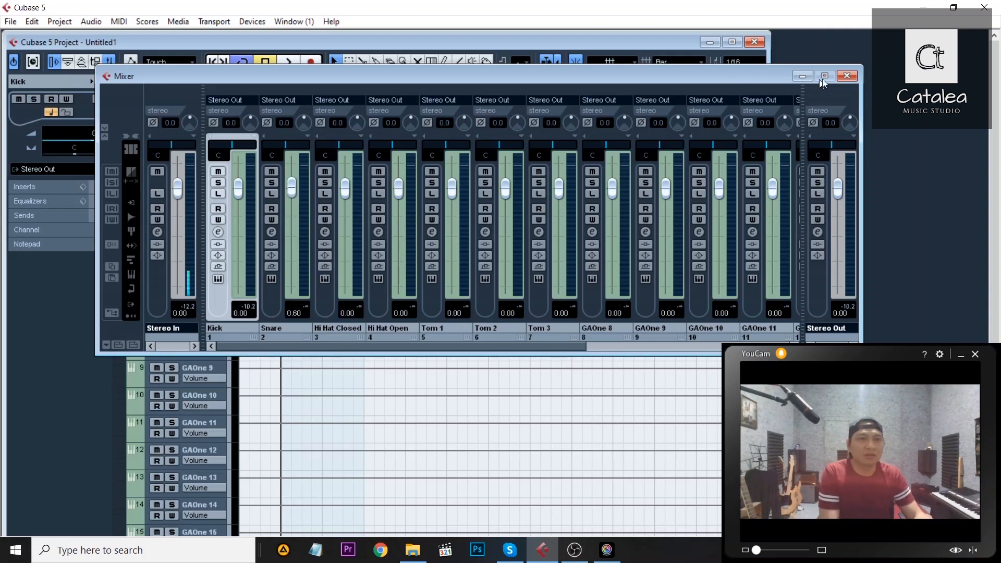
left_click(846, 76)
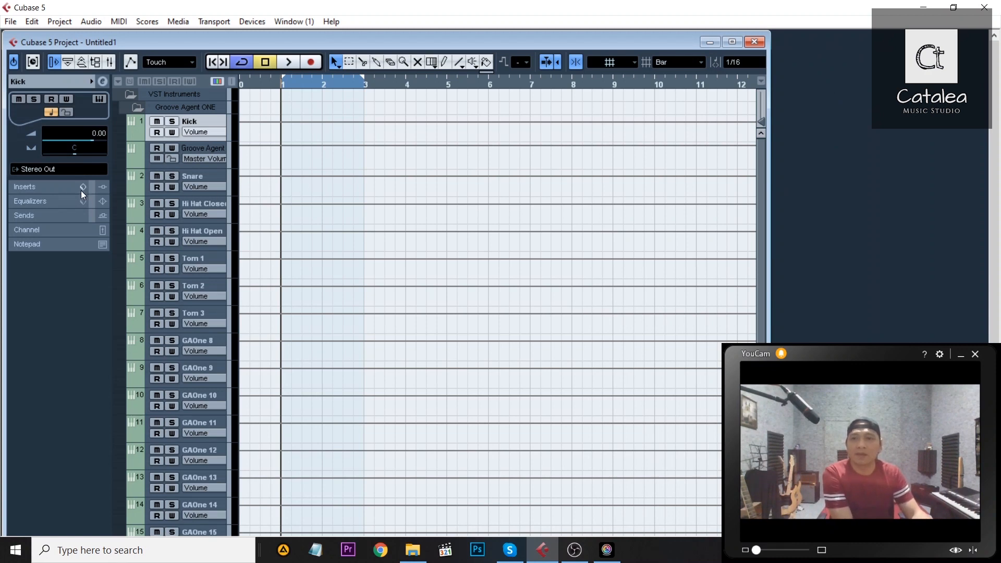
left_click(733, 42)
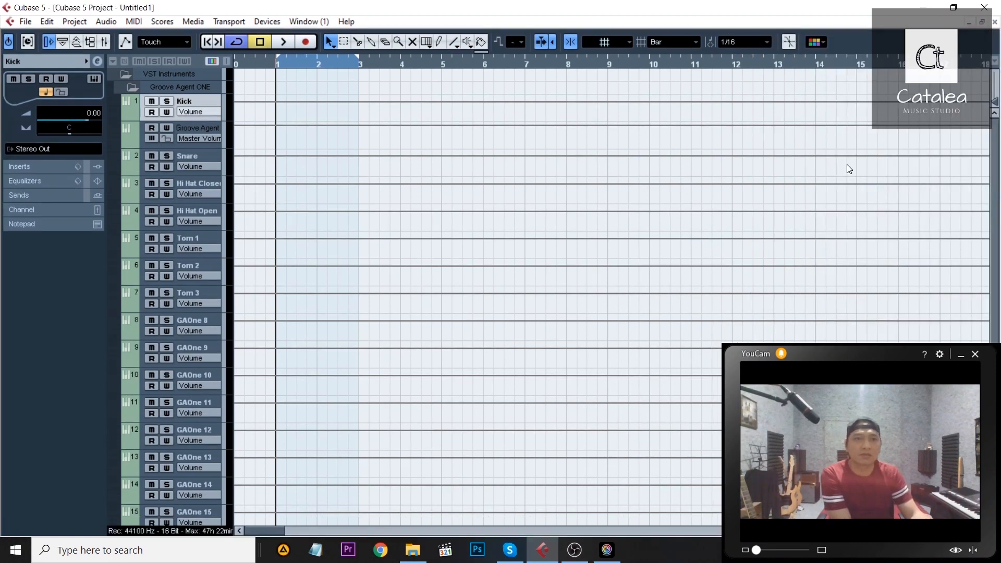
- Select the Groove Agent ONE 01 MIDI track, widen the track list and assign the GM Map drum map to the track
scroll(1000, 259, "down", 3)
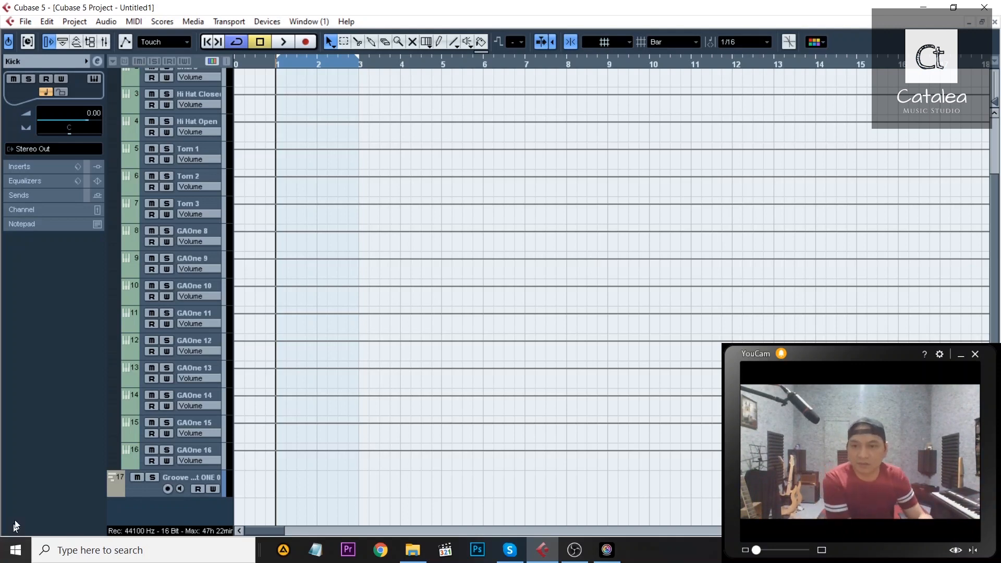
left_click(143, 487)
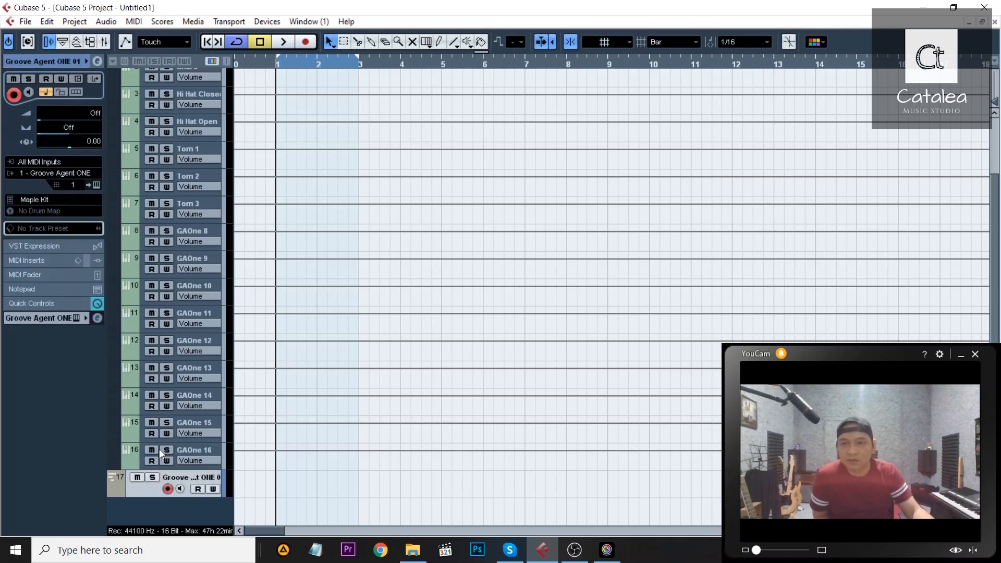
left_click_drag(232, 469, 299, 470)
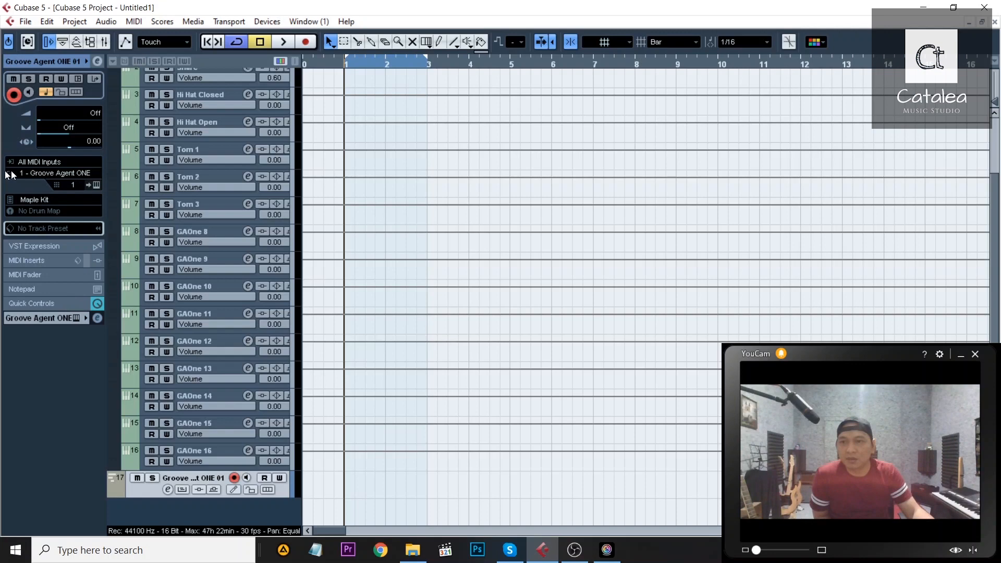
left_click(45, 210)
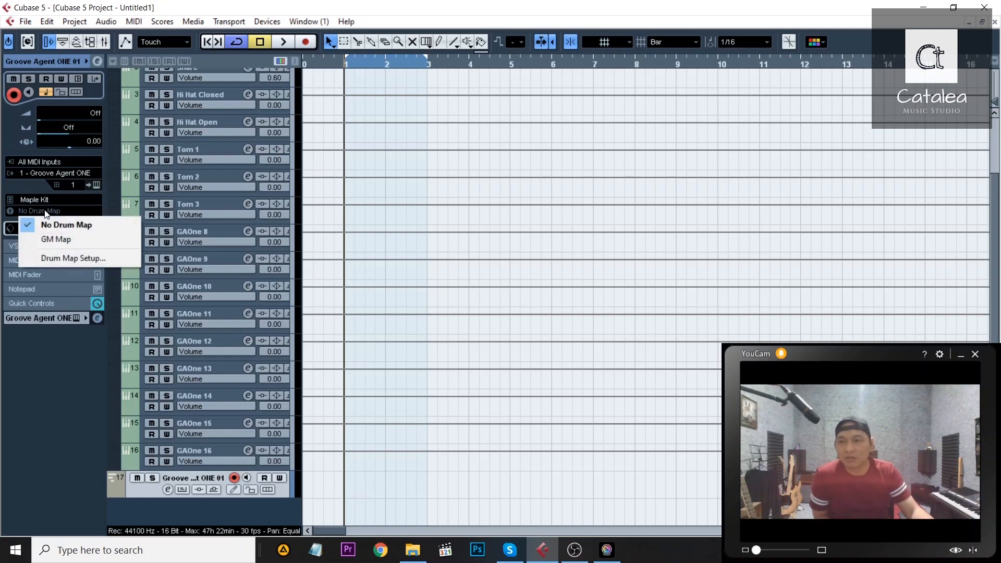
left_click(59, 239)
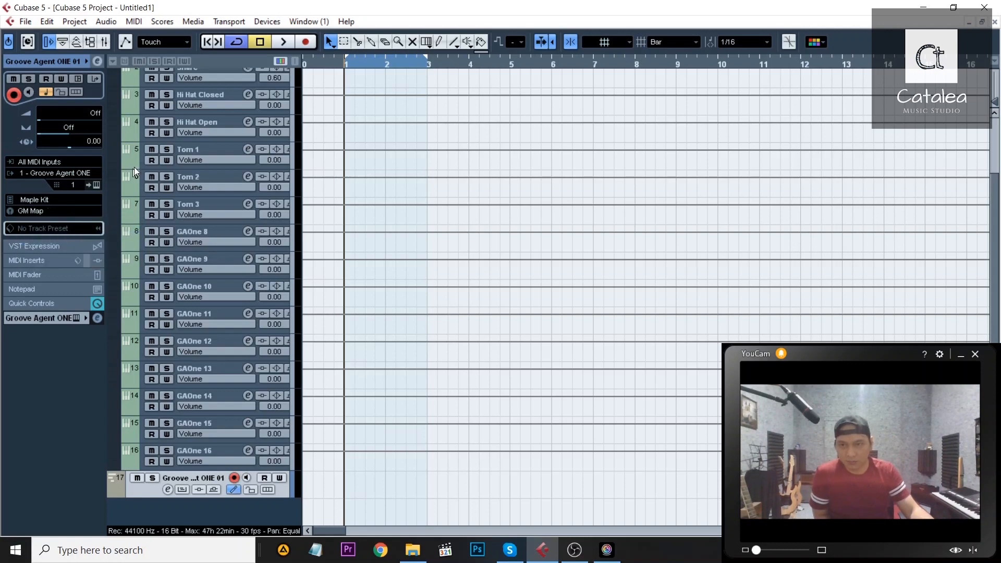
- In the Groove Agent ONE editor, route the Snare 1 pad to output ST2 and the closed hi-hat pad to output ST3
left_click(94, 186)
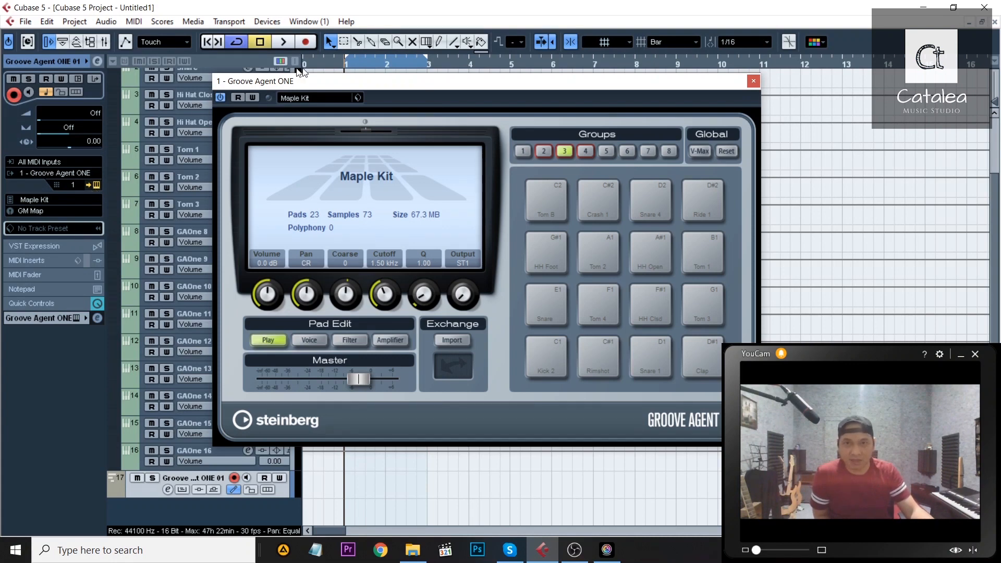
left_click_drag(395, 82, 412, 84)
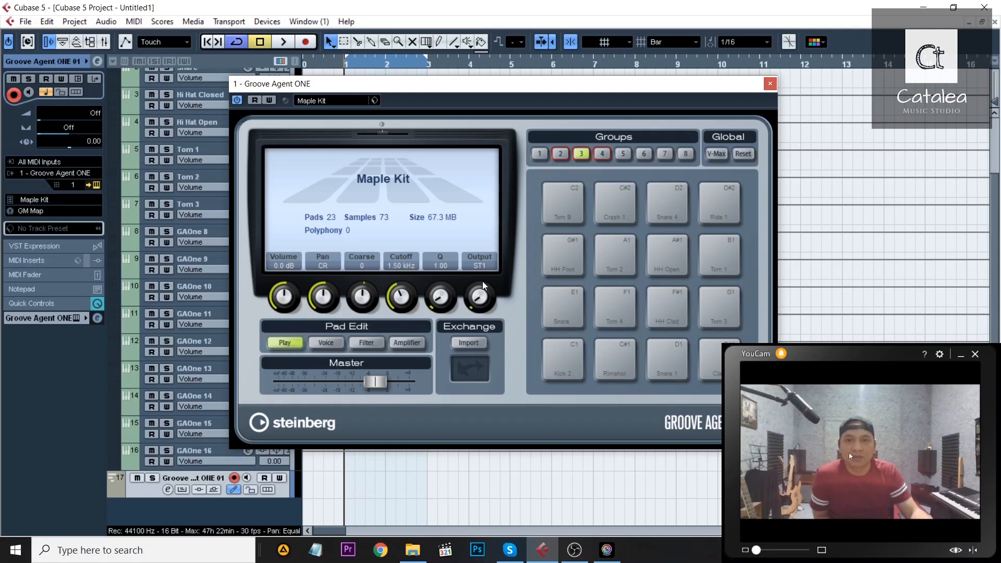
left_click_drag(468, 306, 466, 300)
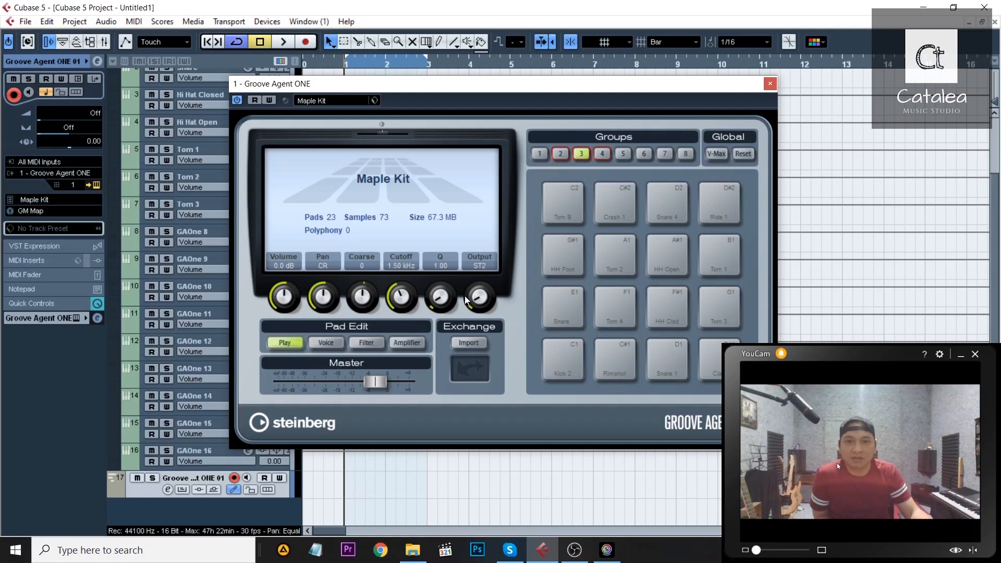
left_click(613, 307)
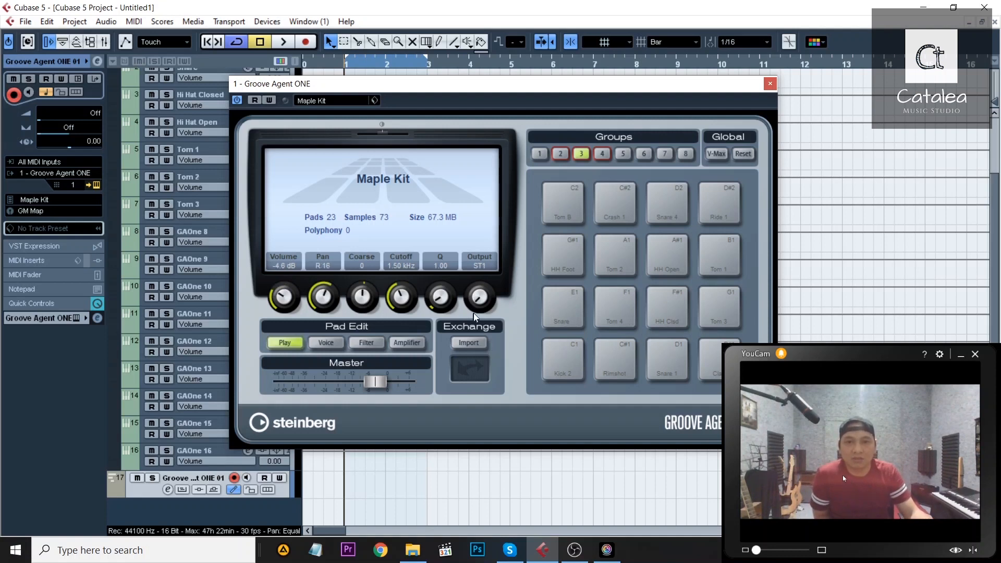
left_click_drag(475, 307, 469, 288)
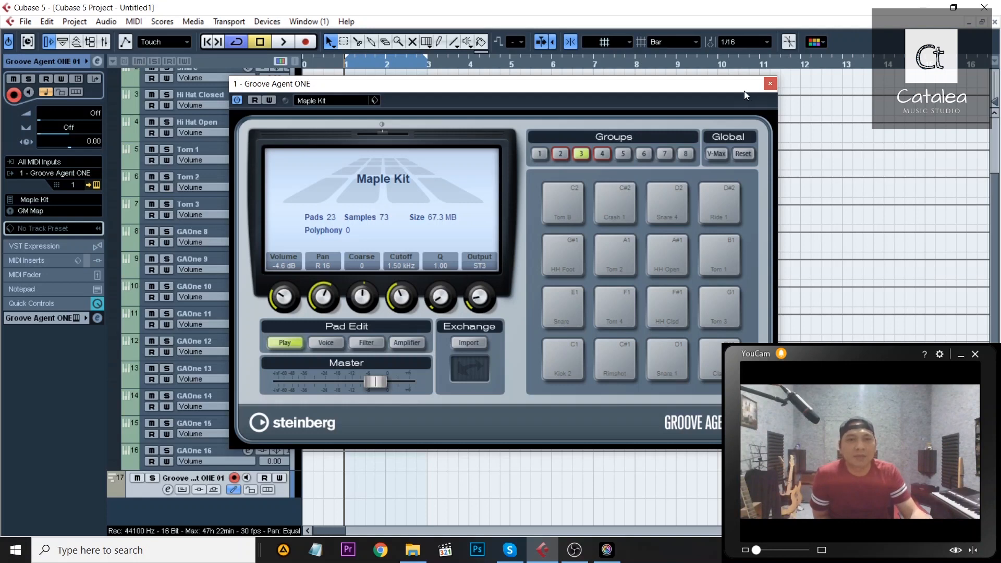
- Route the open hi-hat pad and the Tom 1 pad to the outputs of their matching mixer channels
left_click(665, 254)
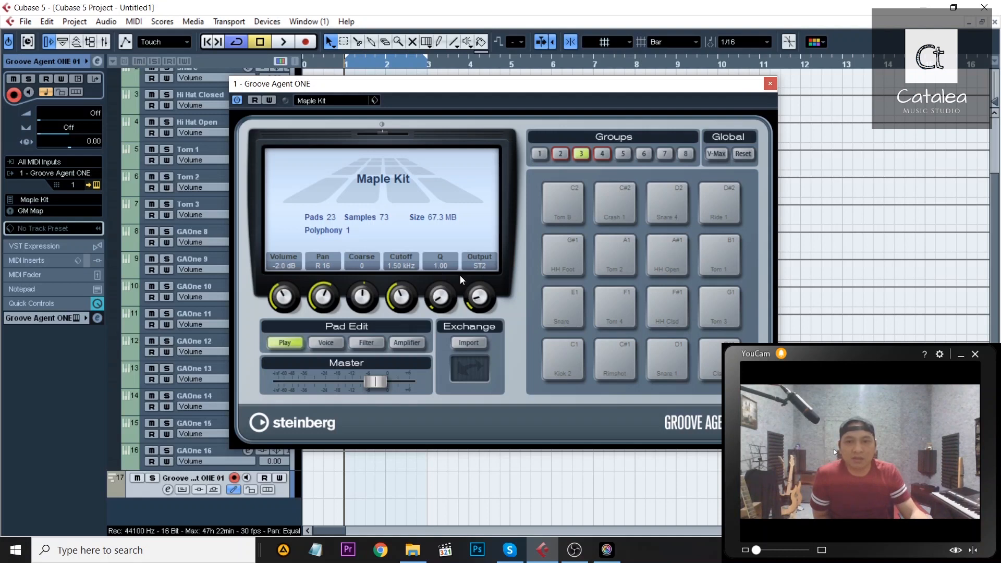
left_click_drag(459, 266, 459, 263)
left_click(719, 269)
left_click_drag(472, 306, 468, 265)
- Route the Tom 2 pad to output ST6 and close the Groove Agent ONE editor
left_click(654, 237)
left_click_drag(476, 254, 486, 226)
left_click_drag(508, 188, 472, 298)
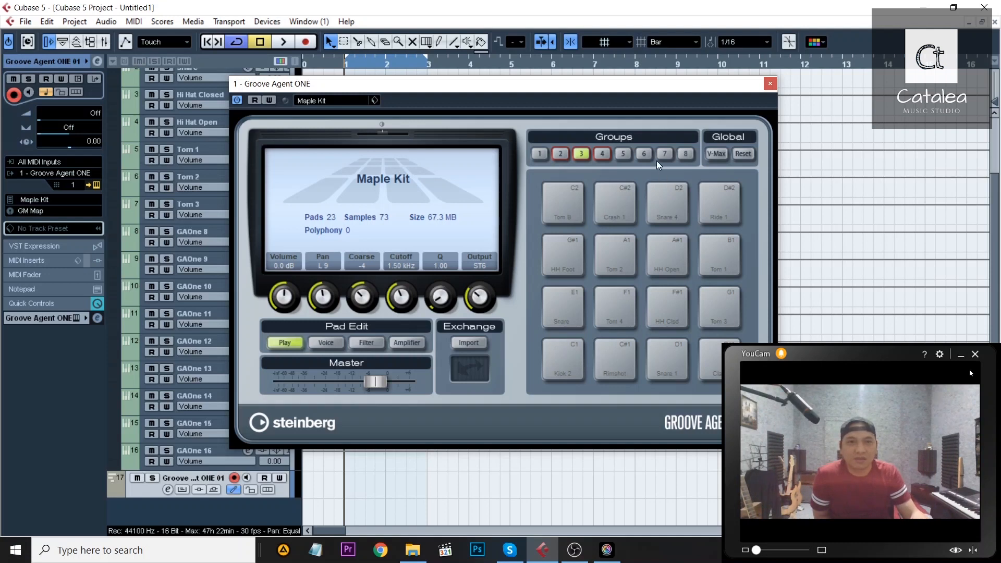
left_click(770, 83)
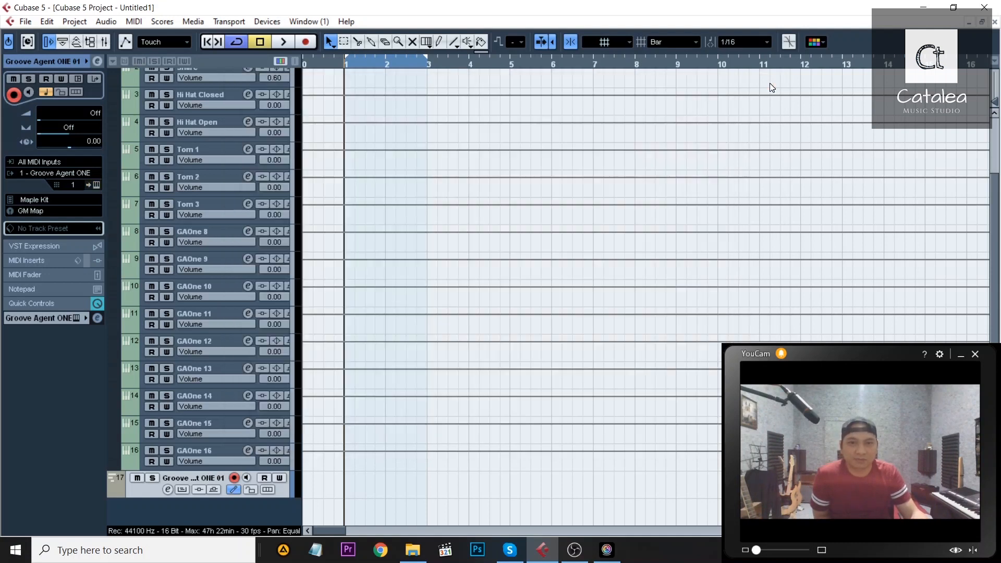
- Draw an empty MIDI part on the Groove Agent ONE 01 track from bar 0 to about bar 16
scroll(693, 262, "up", 3)
scroll(655, 254, "down", 3)
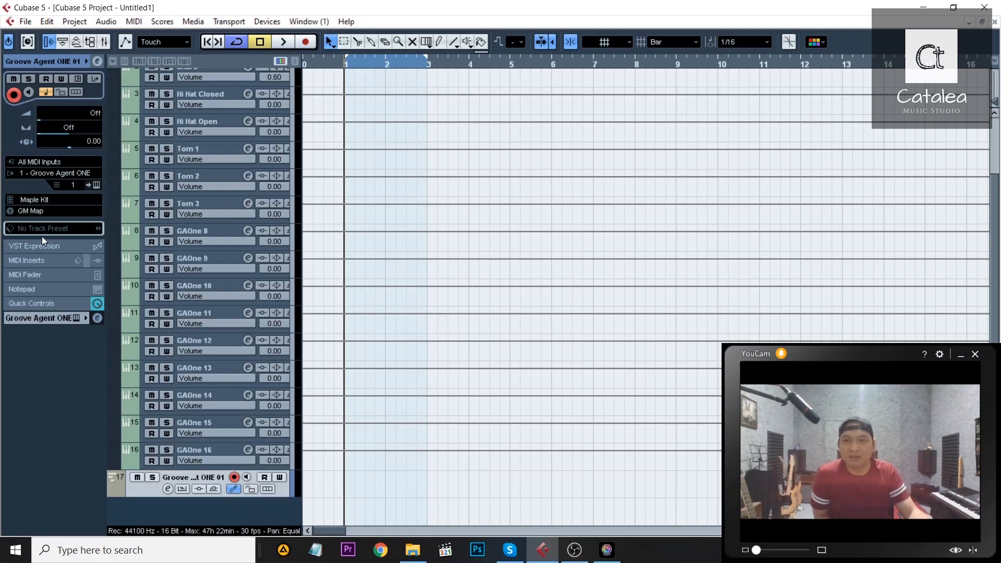
mouse_move(133, 296)
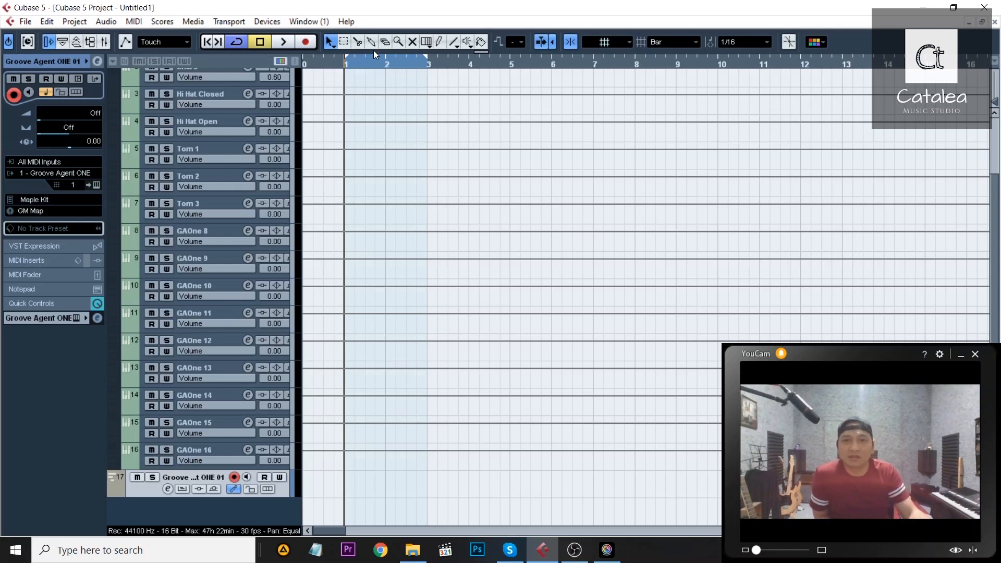
left_click(439, 45)
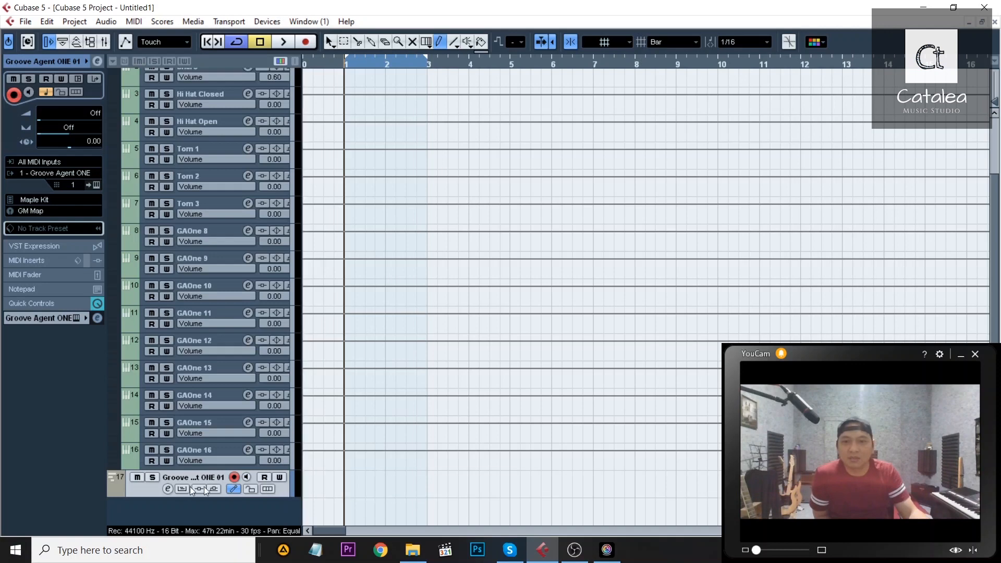
left_click(305, 474)
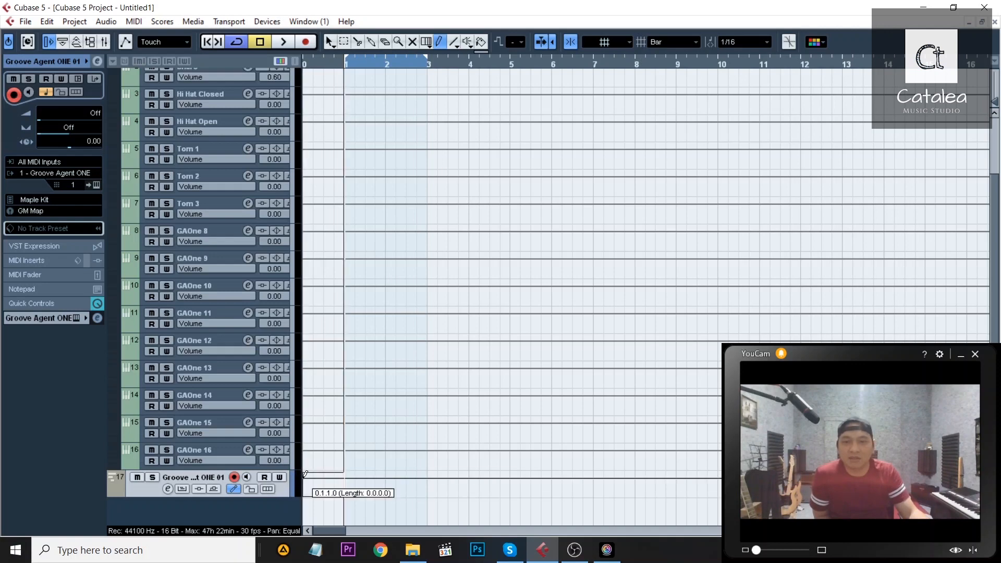
left_click_drag(363, 474, 967, 476)
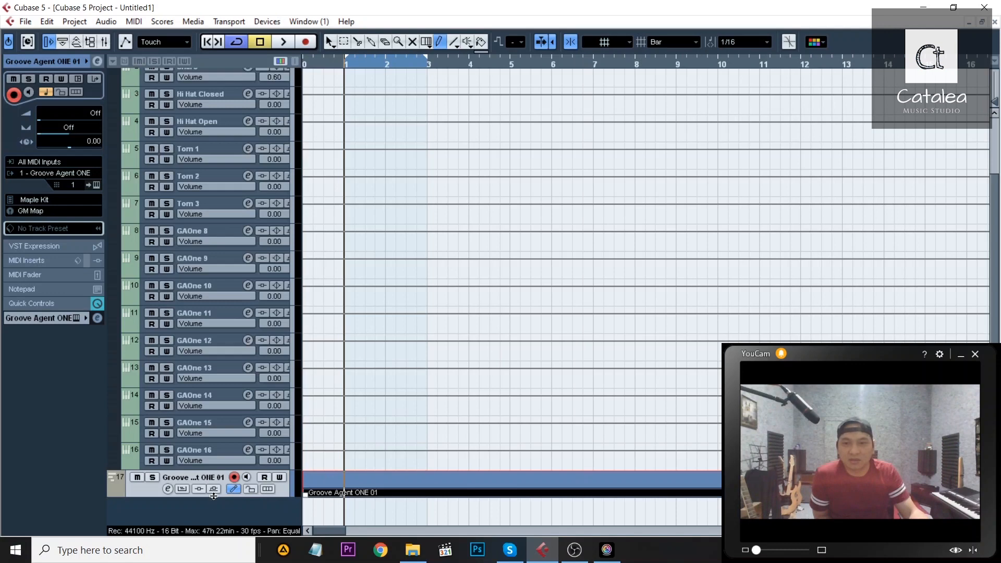
- Enlarge the Groove Agent ONE 01 track's height and move the track above the Kick track
left_click_drag(213, 496, 214, 519)
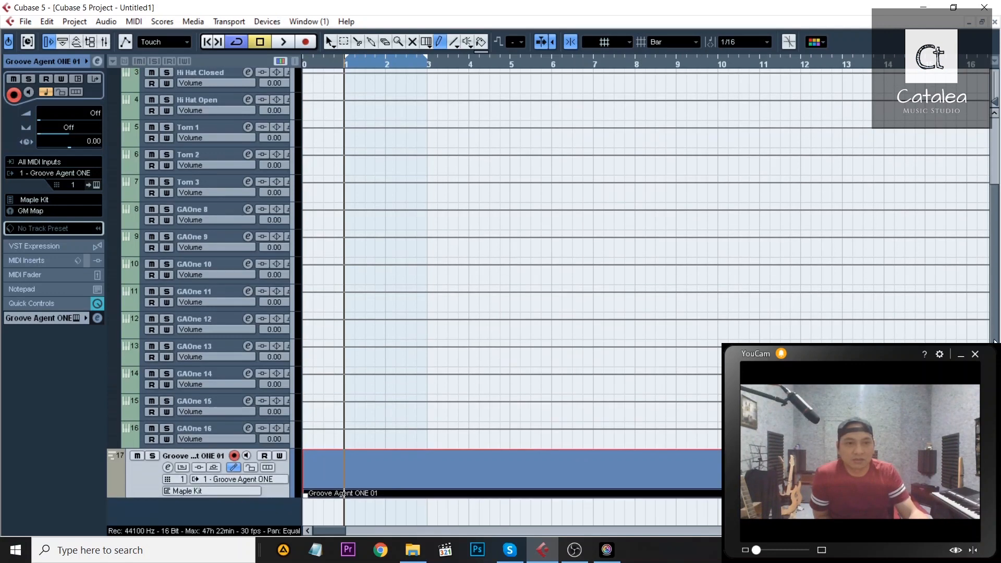
left_click_drag(278, 506, 267, 99)
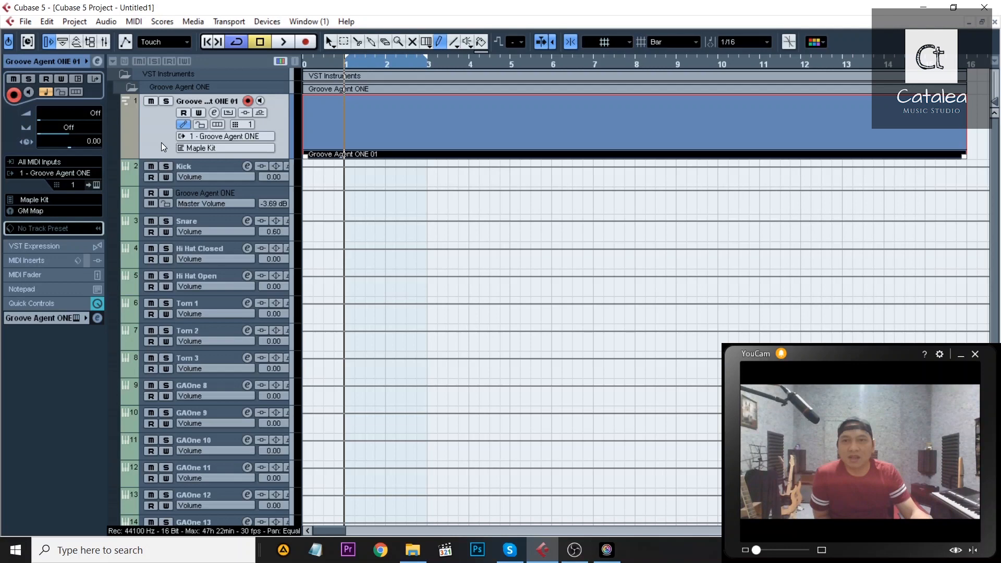
- Make the Groove Agent ONE 01 track taller again and switch to the Object Selection tool
left_click_drag(221, 158, 221, 216)
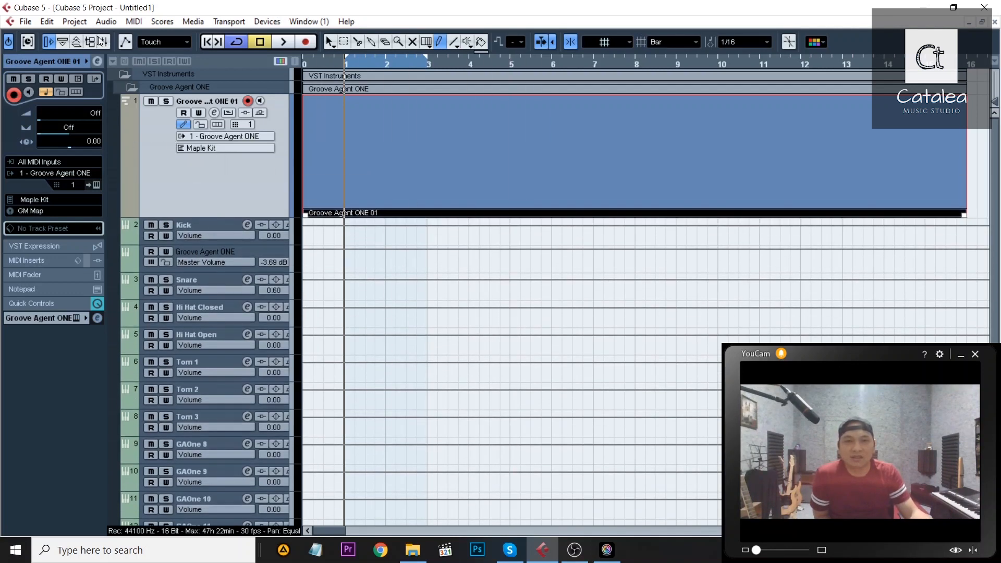
left_click(331, 43)
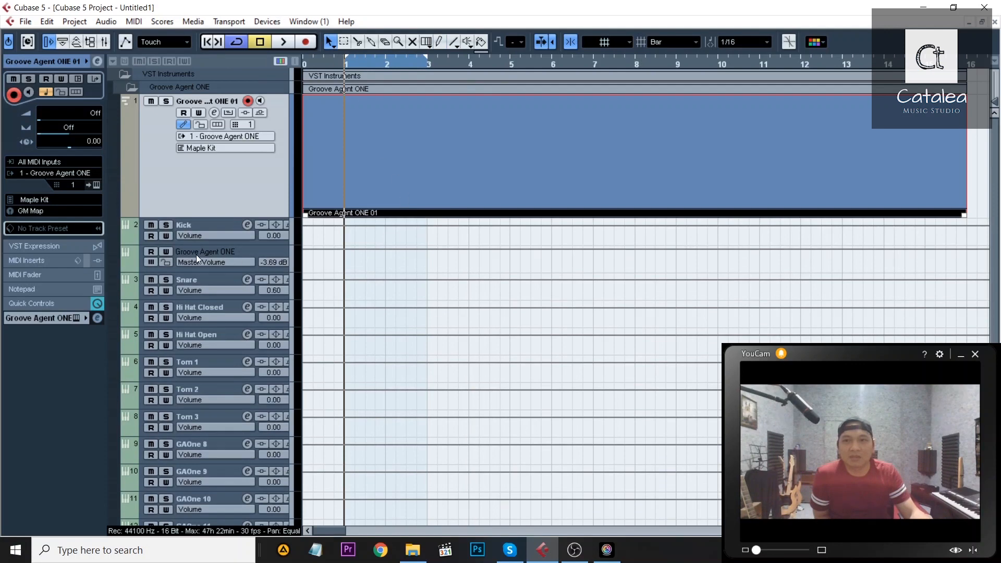
- Set the track's drum map to No Drum Map, examine the empty part in the Key Editor and close the editor
left_click(33, 212)
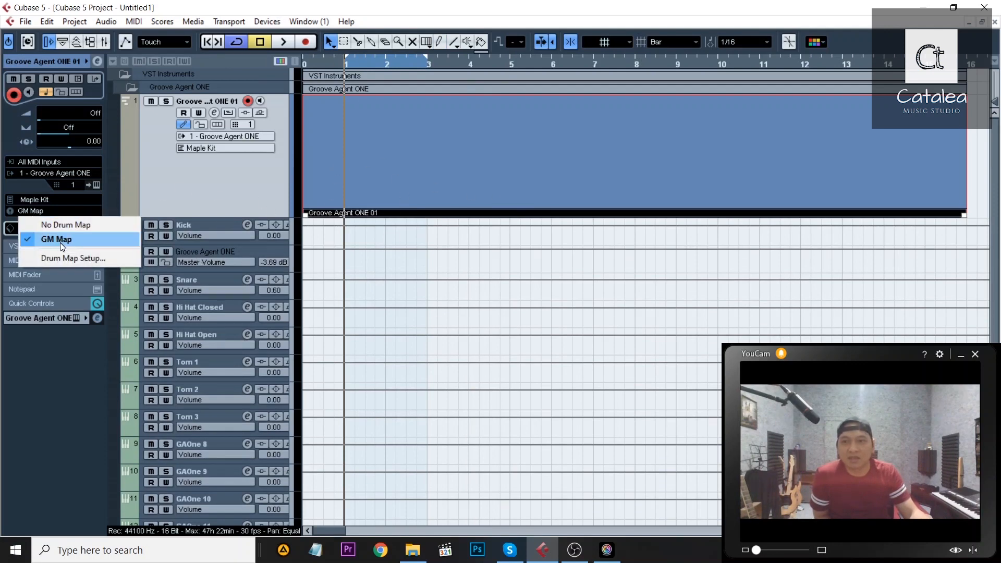
left_click(60, 241)
left_click(51, 209)
left_click(55, 224)
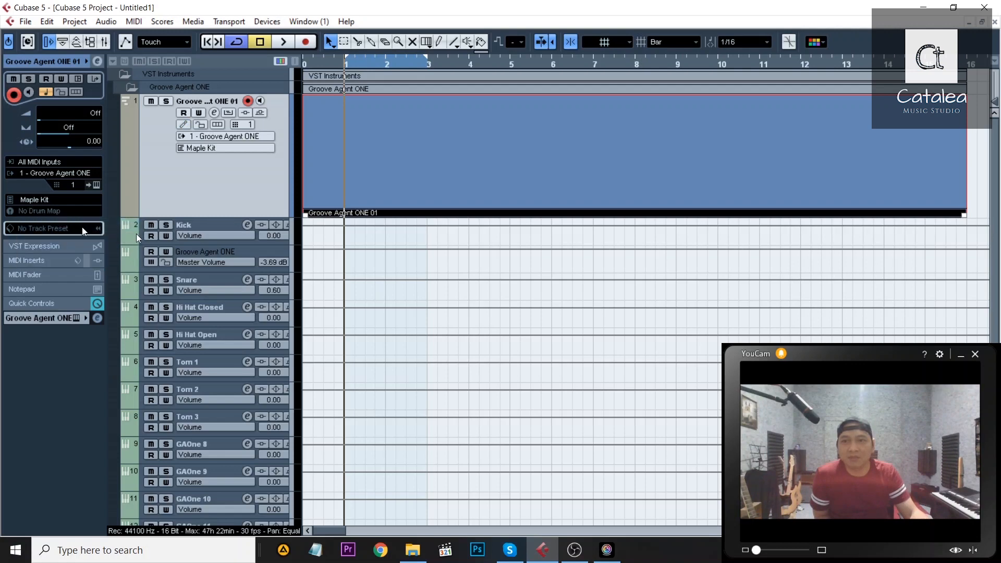
double_click(405, 150)
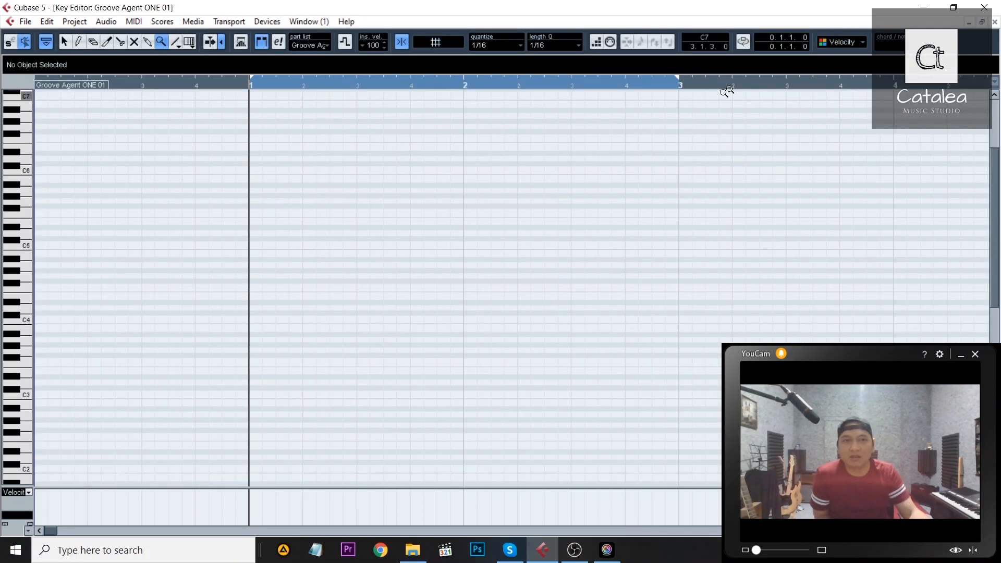
left_click(996, 22)
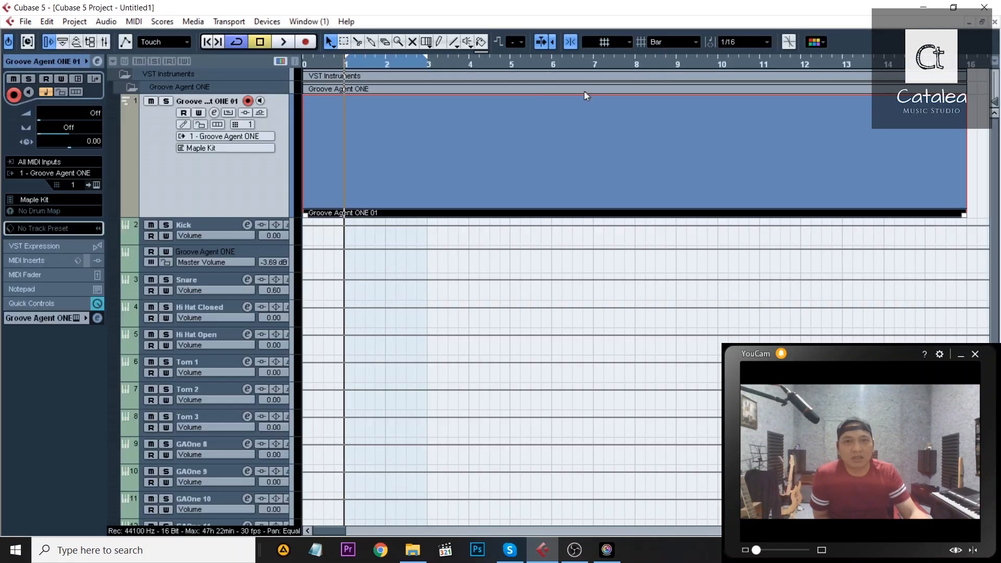
double_click(401, 163)
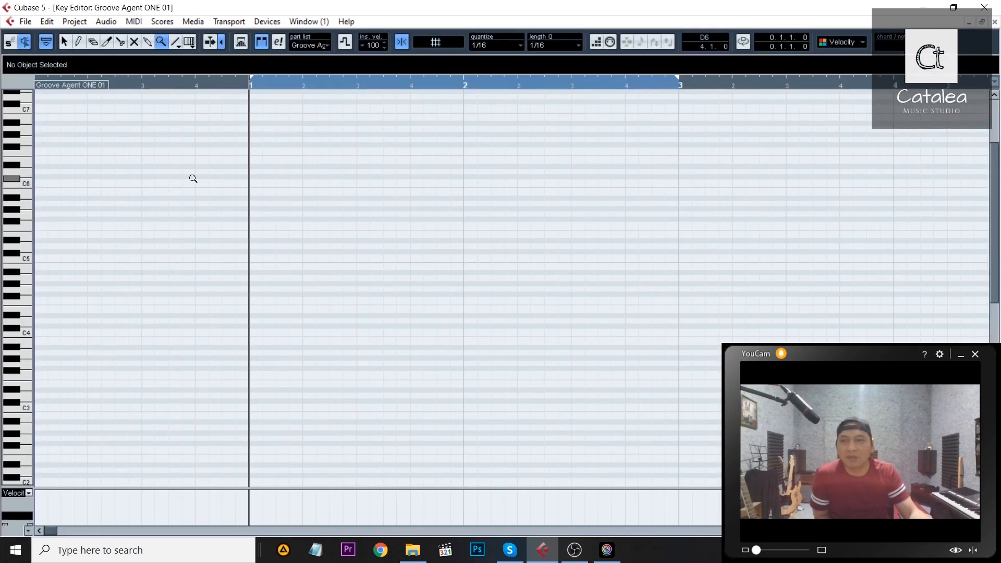
scroll(669, 104, "down", 5)
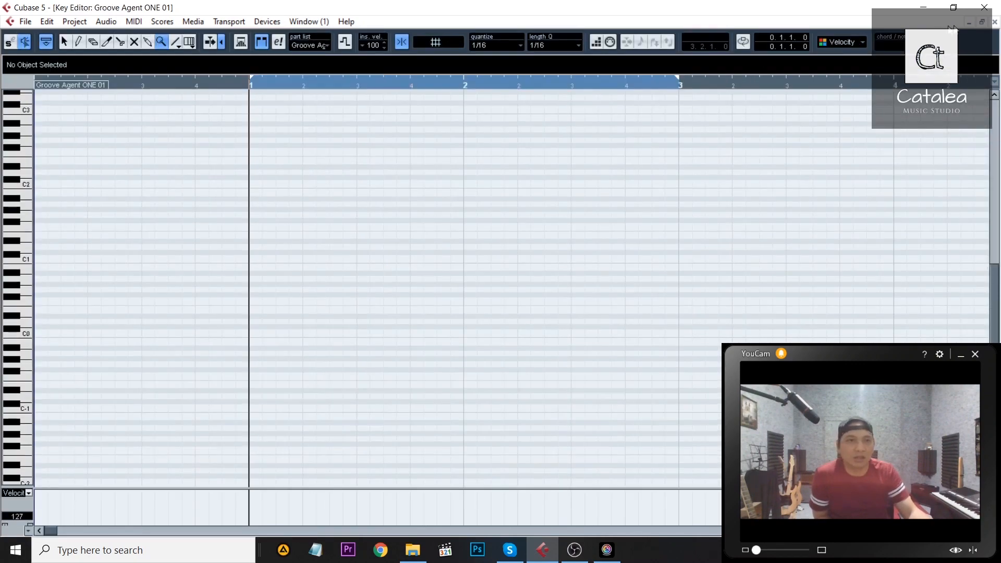
left_click(995, 21)
- Assign GM Map to the Groove Agent ONE 01 track and check the part's instrument list in the Drum Editor, including Acoustic Snare
left_click(39, 212)
left_click(49, 239)
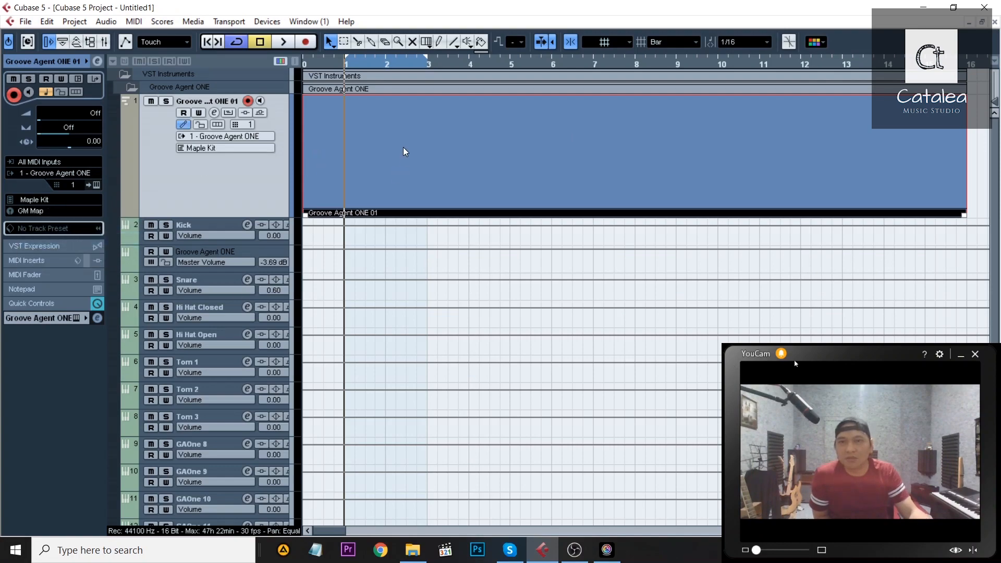
double_click(359, 149)
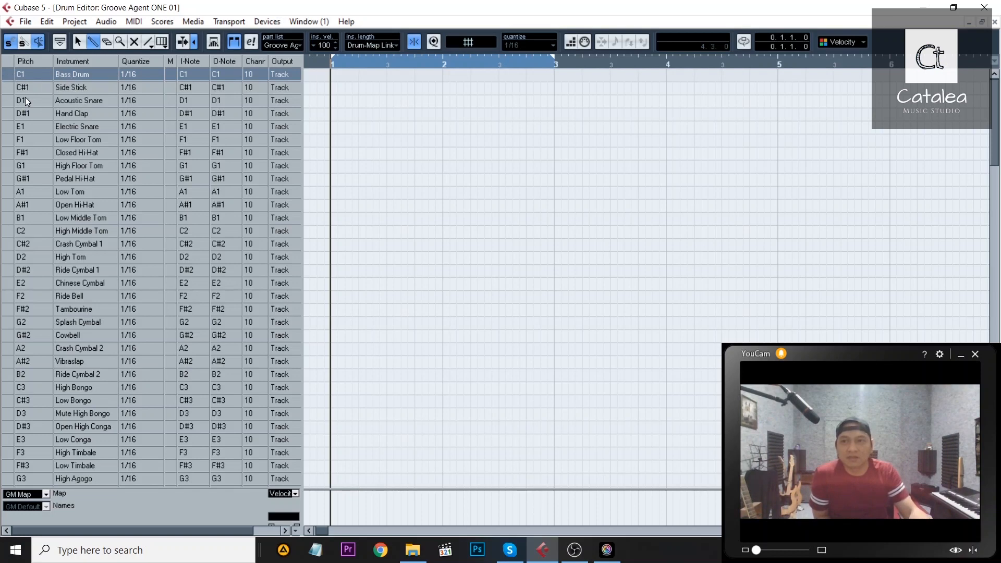
left_click(4, 101)
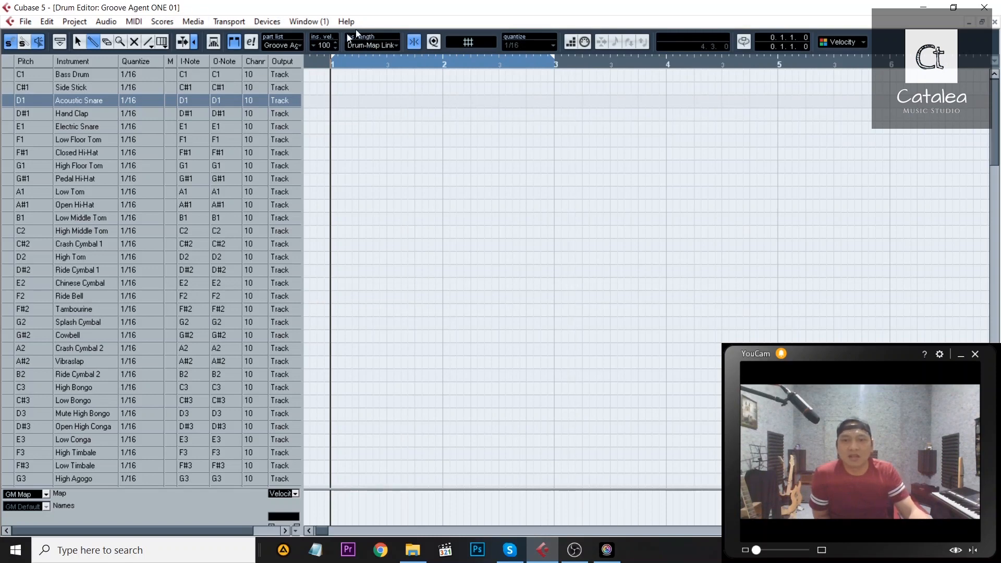
left_click(996, 23)
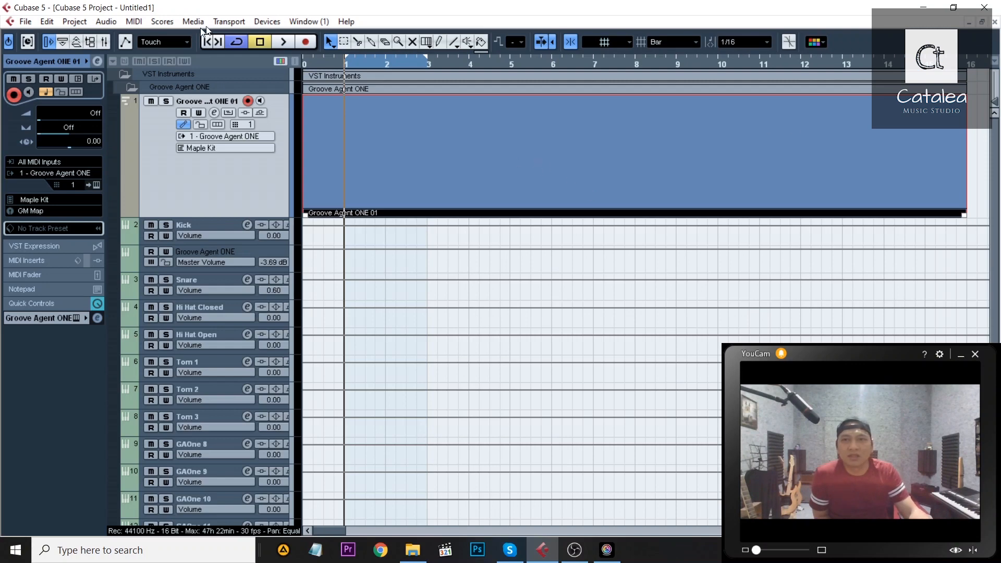
- Show the Transport panel, switch the tempo mode to fixed and set the tempo to 100 BPM
left_click(229, 21)
left_click(227, 34)
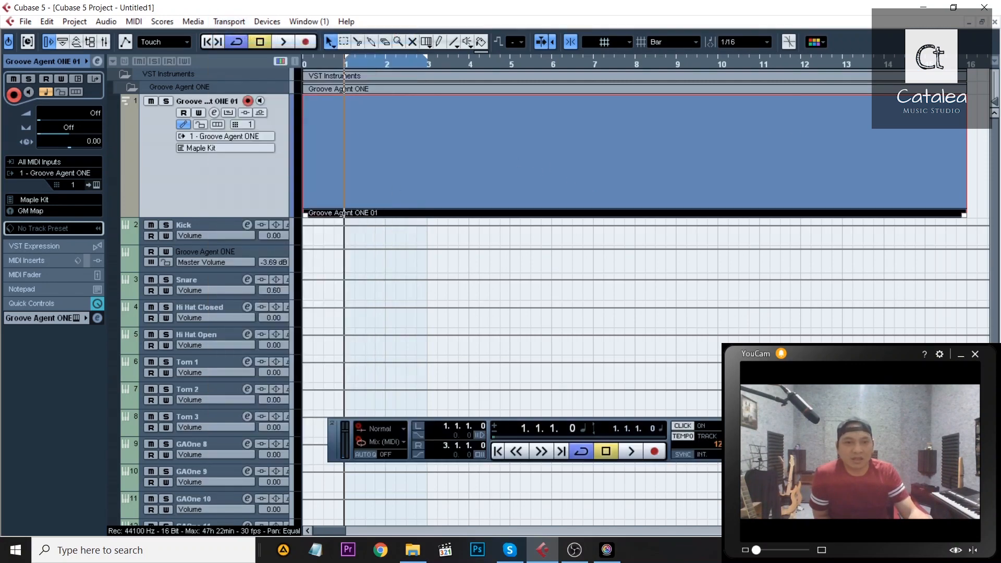
left_click(681, 438)
type("100")
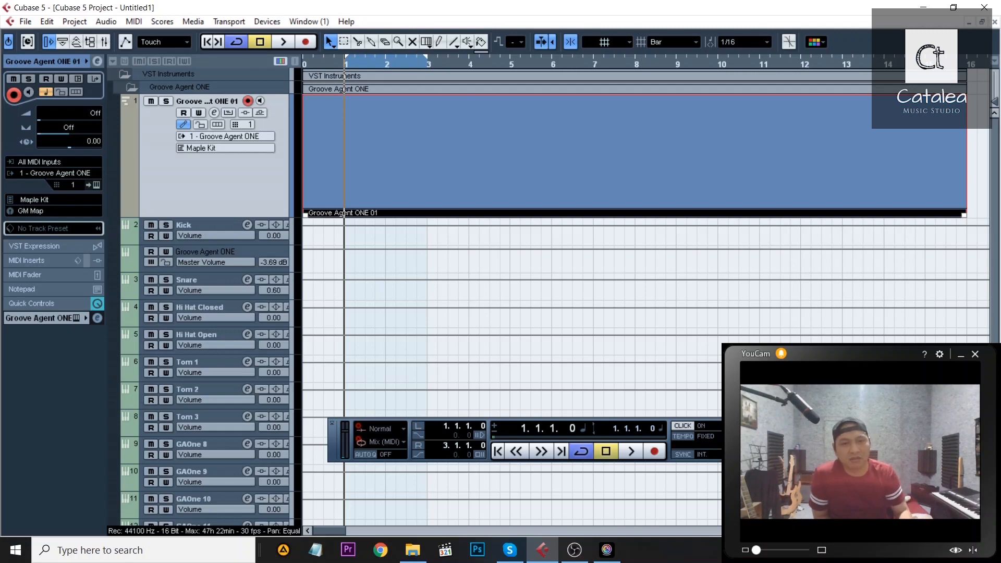
key("Return")
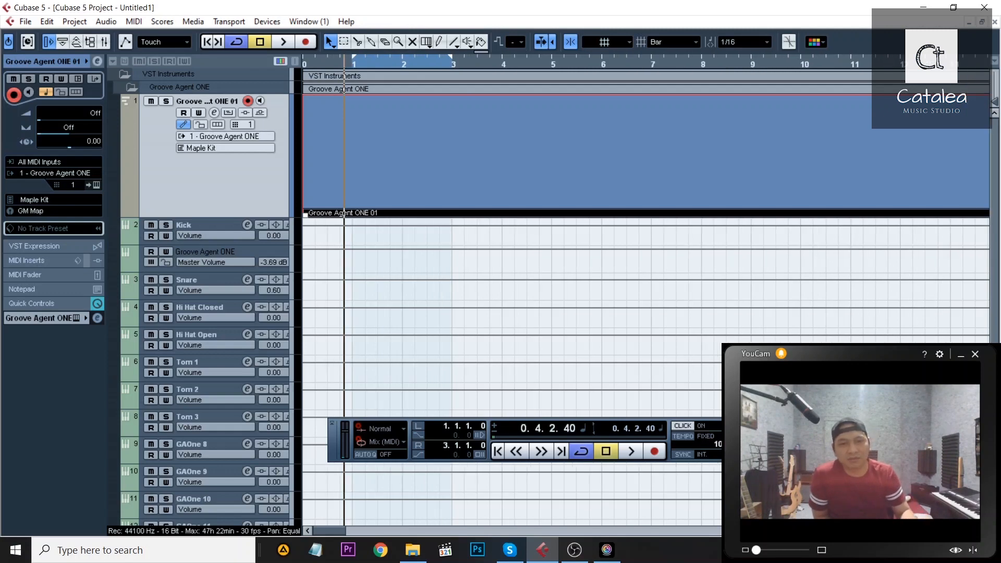
- Open the part in the Drum Editor and play the metronome click several times from the start of the part
double_click(402, 140)
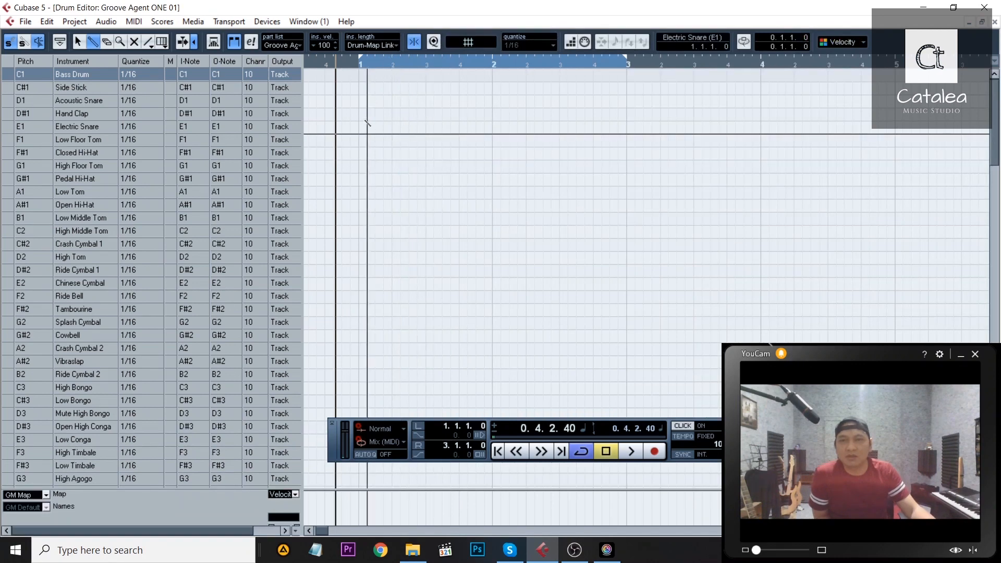
left_click_drag(344, 64, 267, 58)
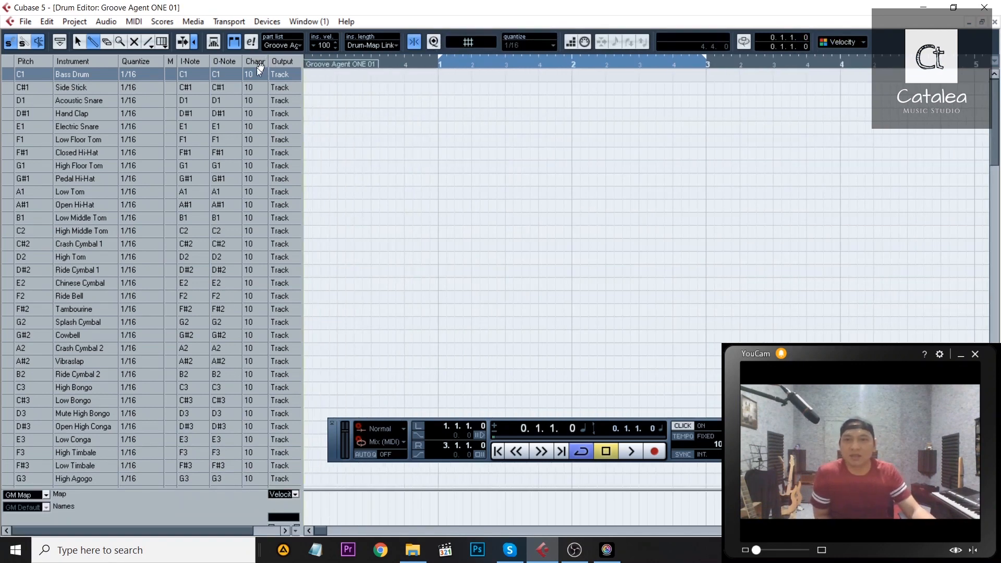
key("space")
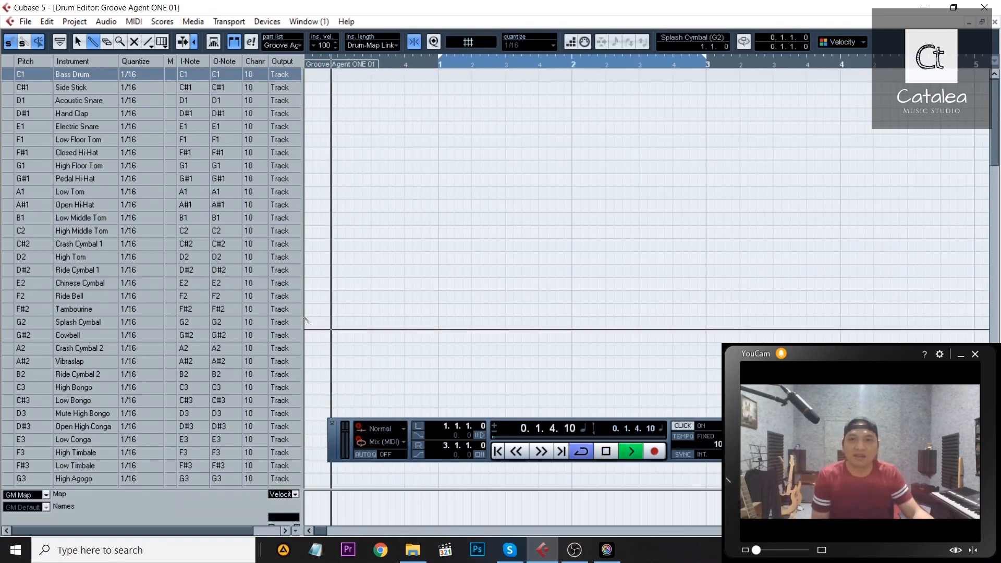
key("space")
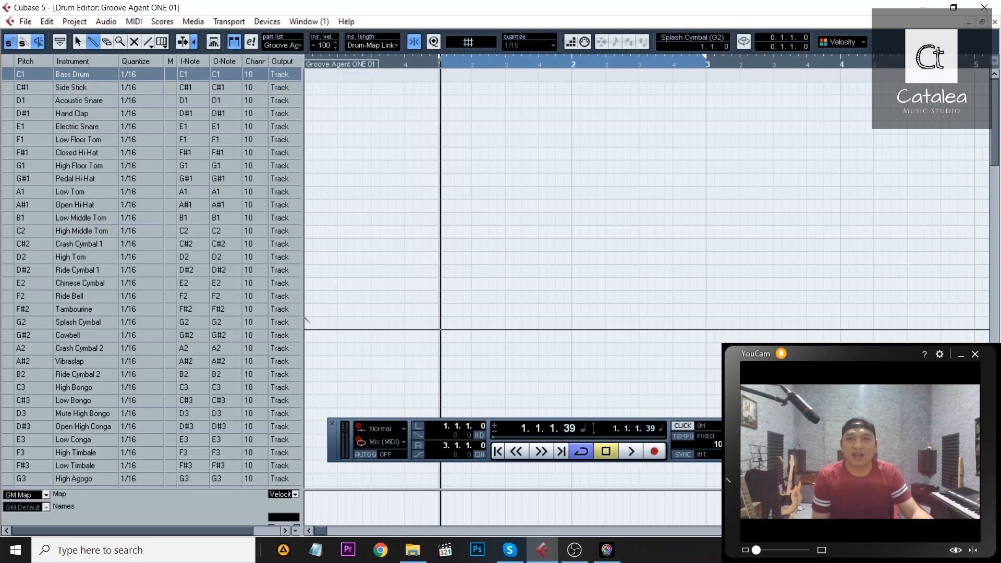
left_click(337, 63)
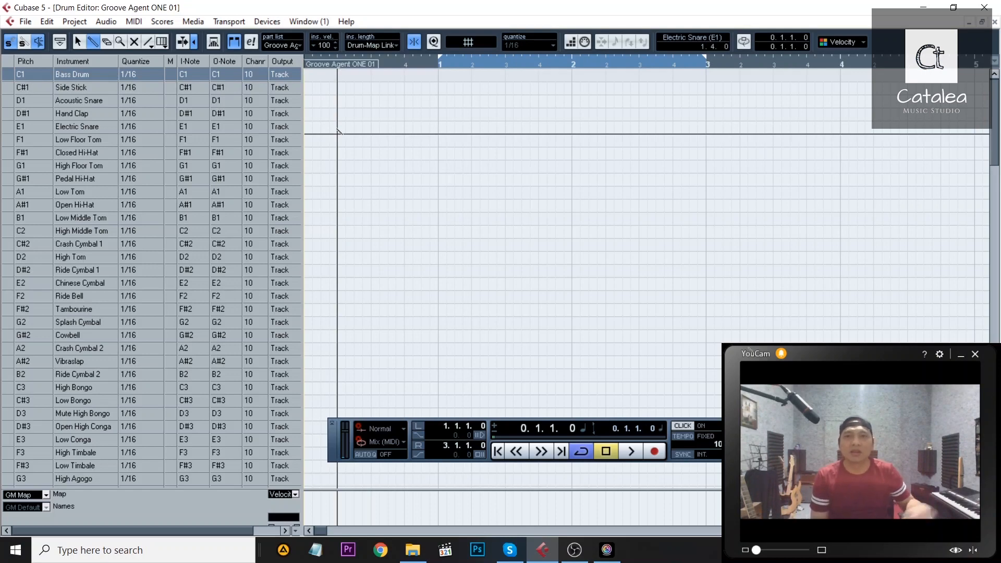
key("space")
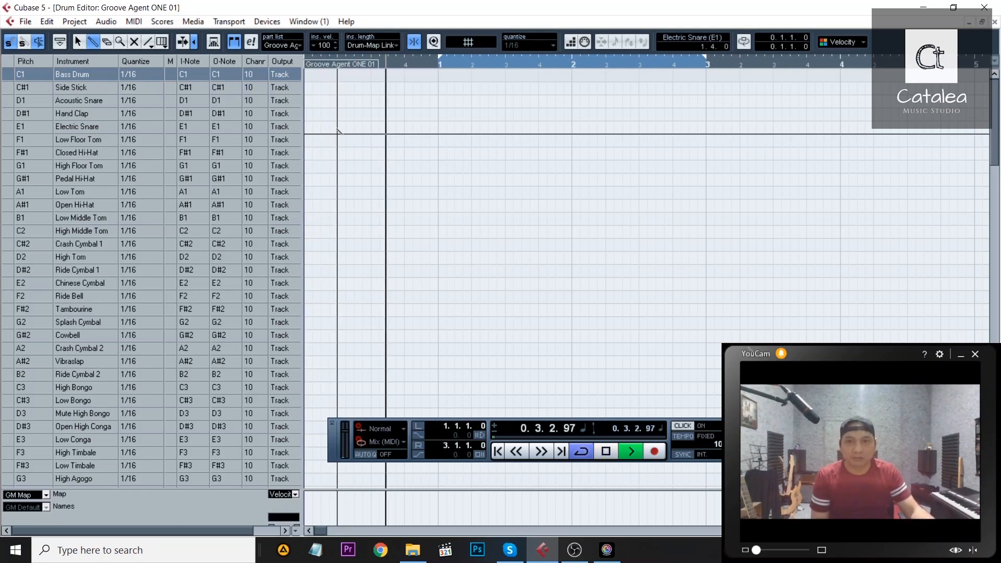
key("space")
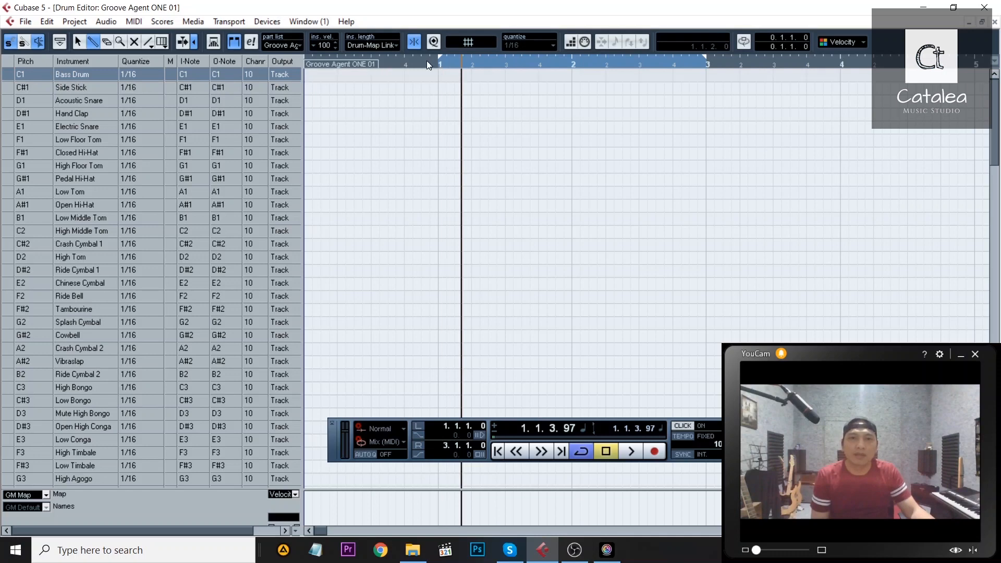
left_click_drag(385, 62, 293, 62)
key("space")
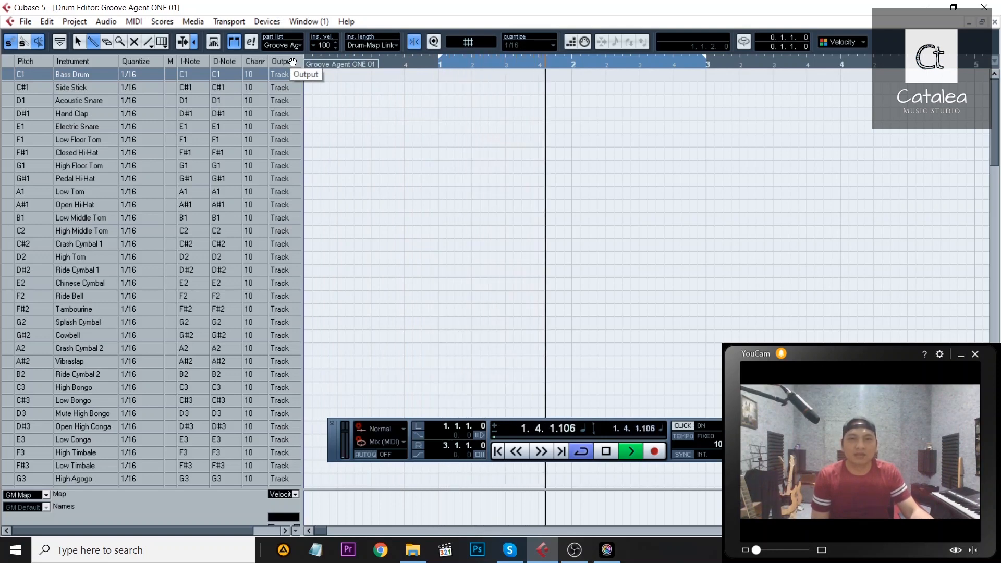
key("space")
left_click_drag(346, 63, 302, 69)
key("space")
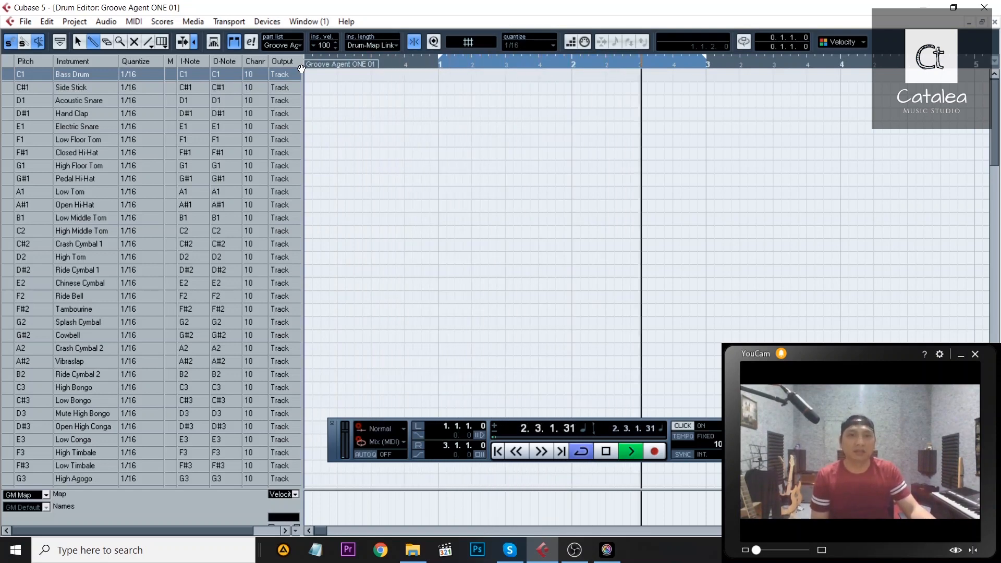
key("space")
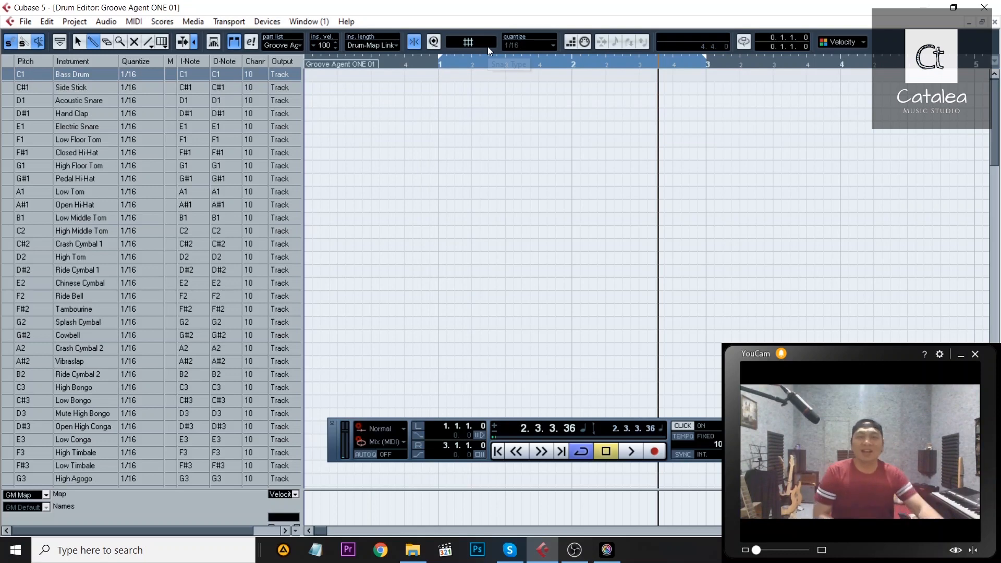
- Add Bass Drum notes at positions 1.1.1 and 1.2.3 in the drum grid, playing the pattern back from bar 1 after each
left_click(441, 87)
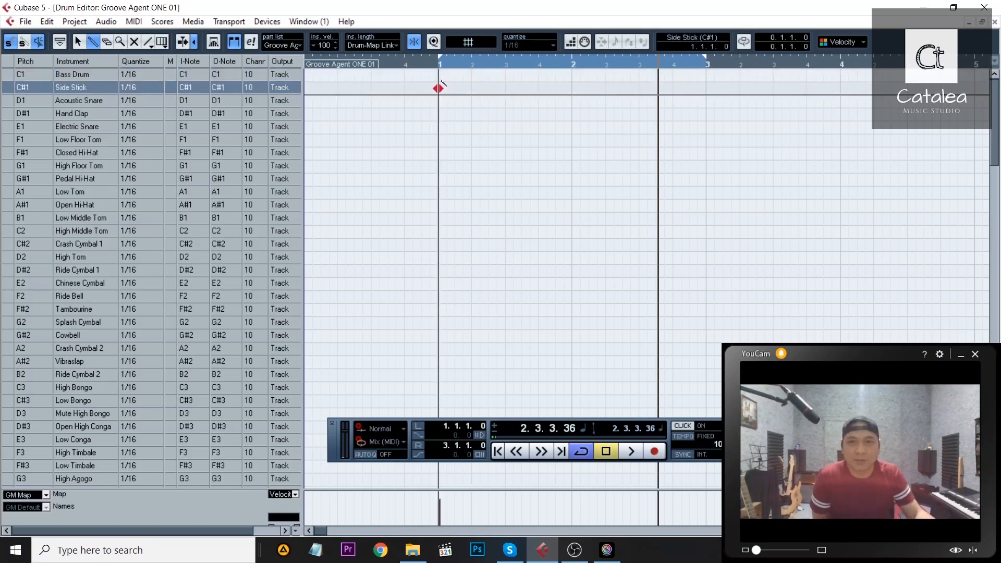
left_click(441, 85)
left_click(440, 75)
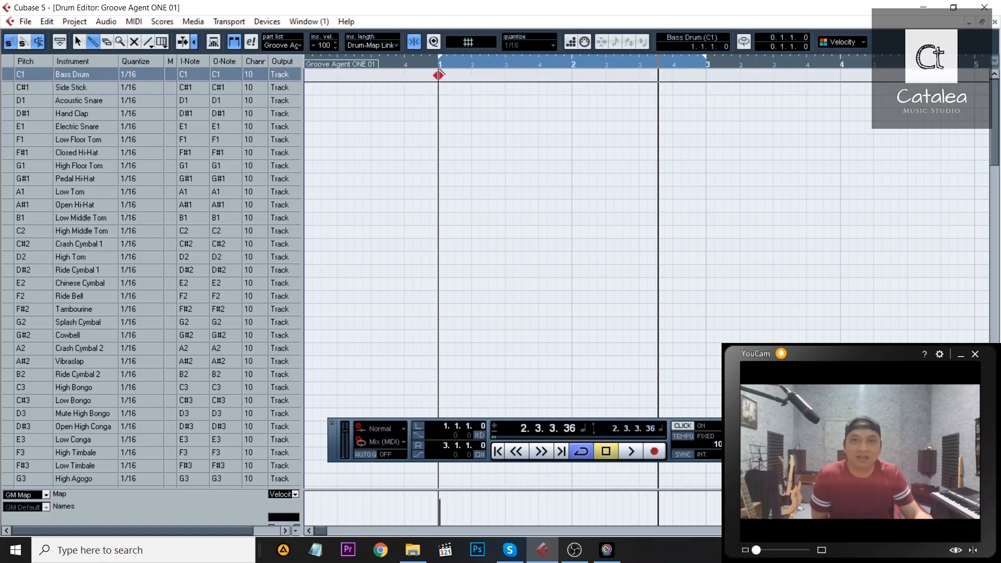
key("space")
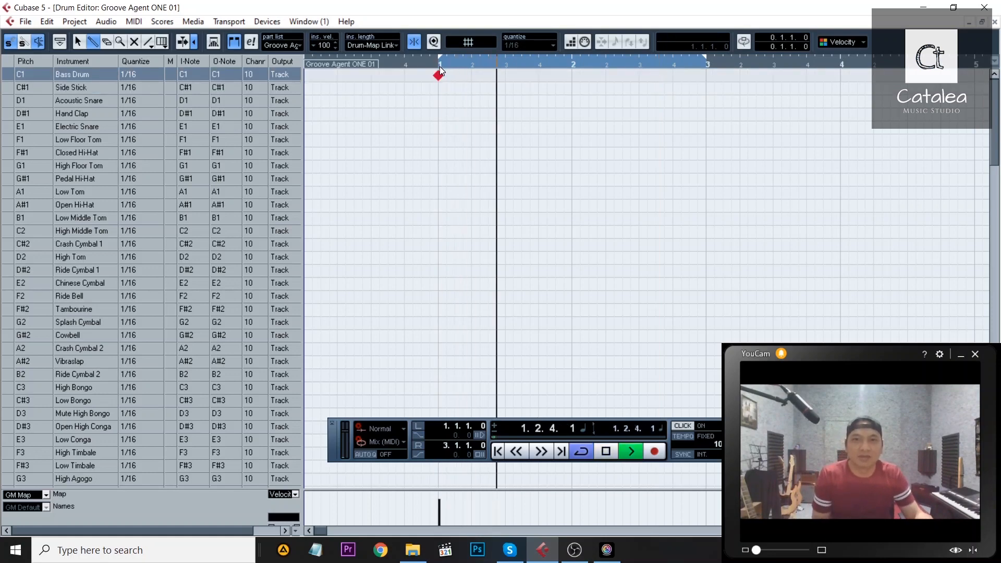
key("space")
left_click(489, 75)
left_click(439, 67)
key("space")
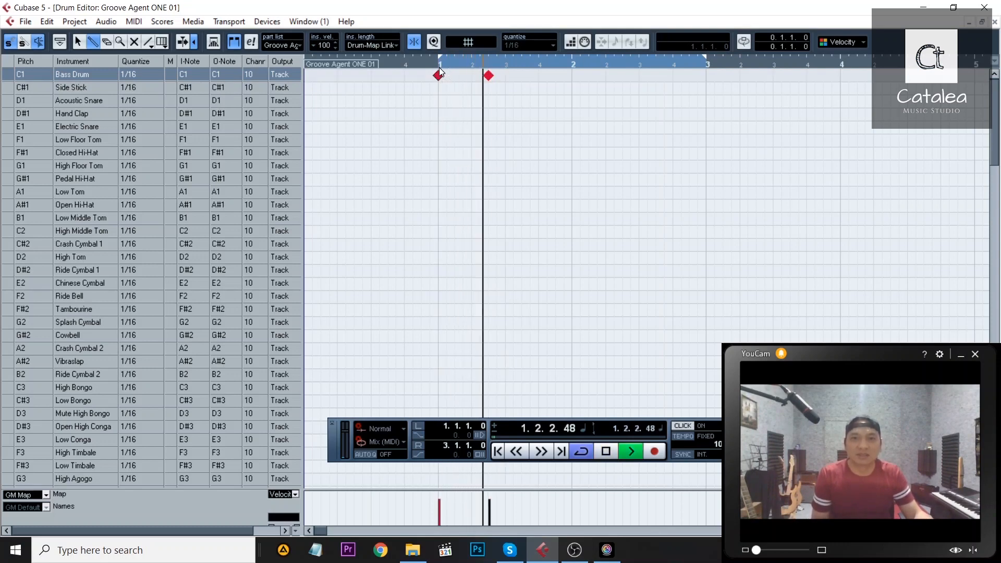
key("space")
- Add an Acoustic Snare note at 1.3.1 and a Bass Drum note at 1.4.3, playing the pattern back after each
left_click(505, 102)
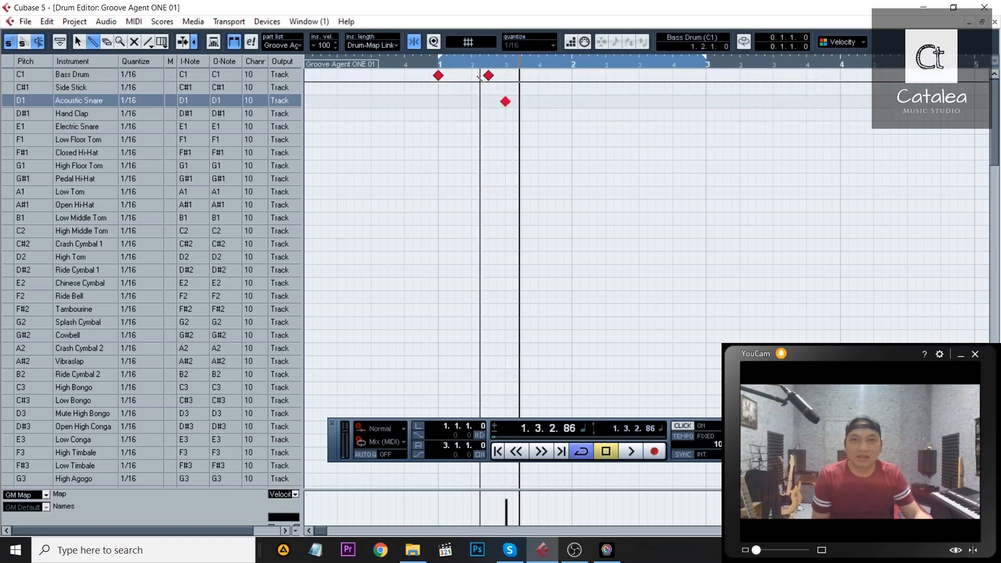
key("space")
left_click(439, 63)
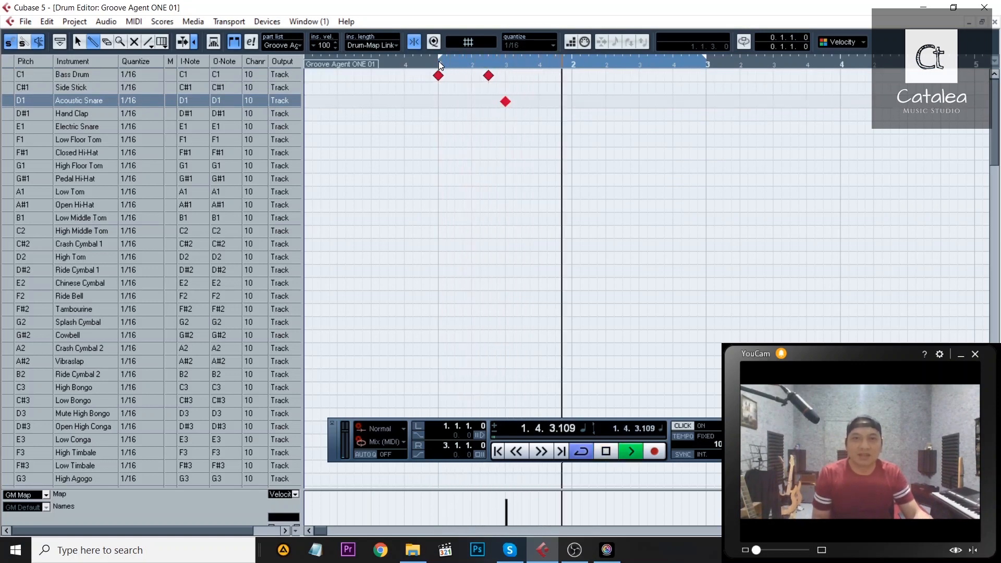
key("space")
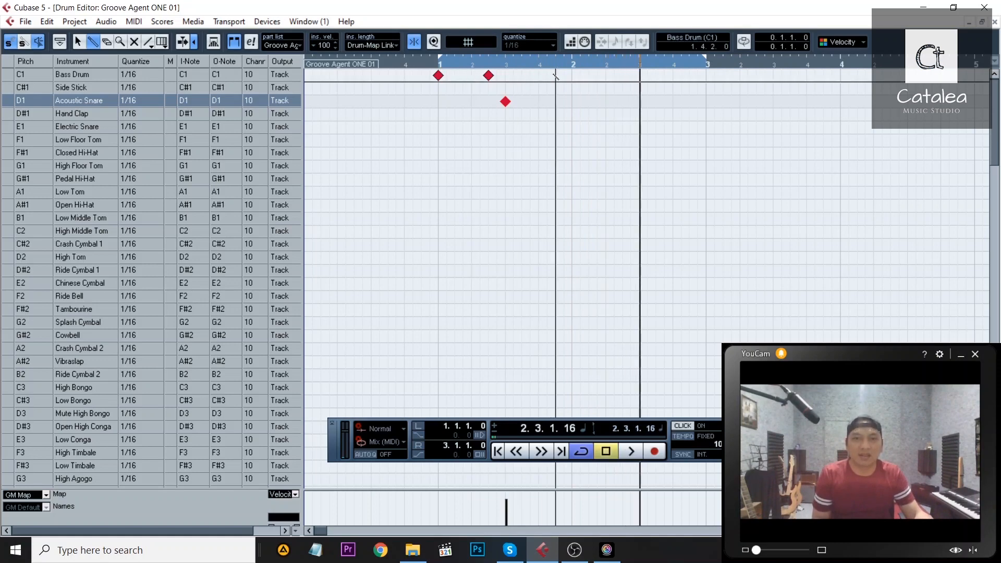
left_click(556, 76)
left_click(434, 62)
key("space")
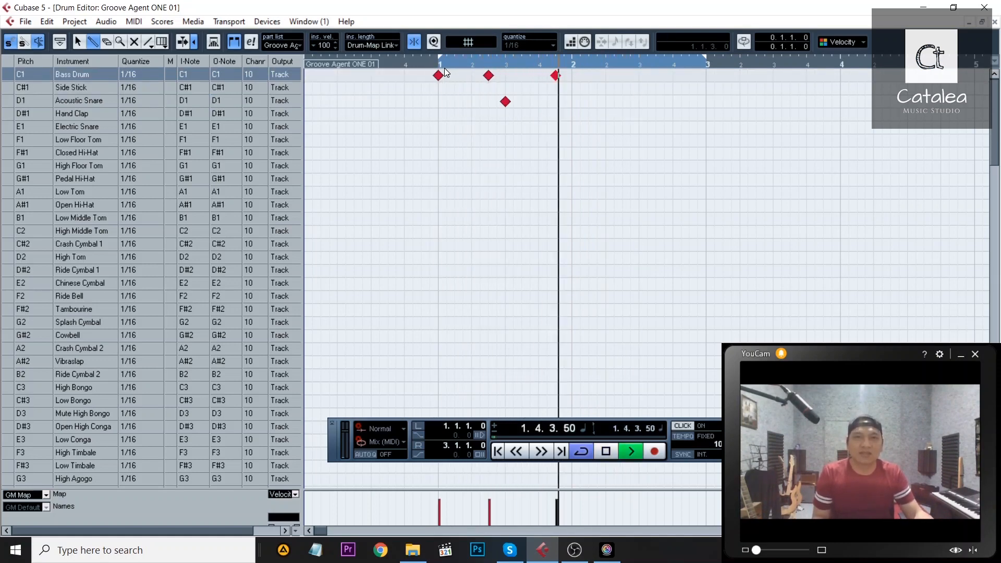
key("space")
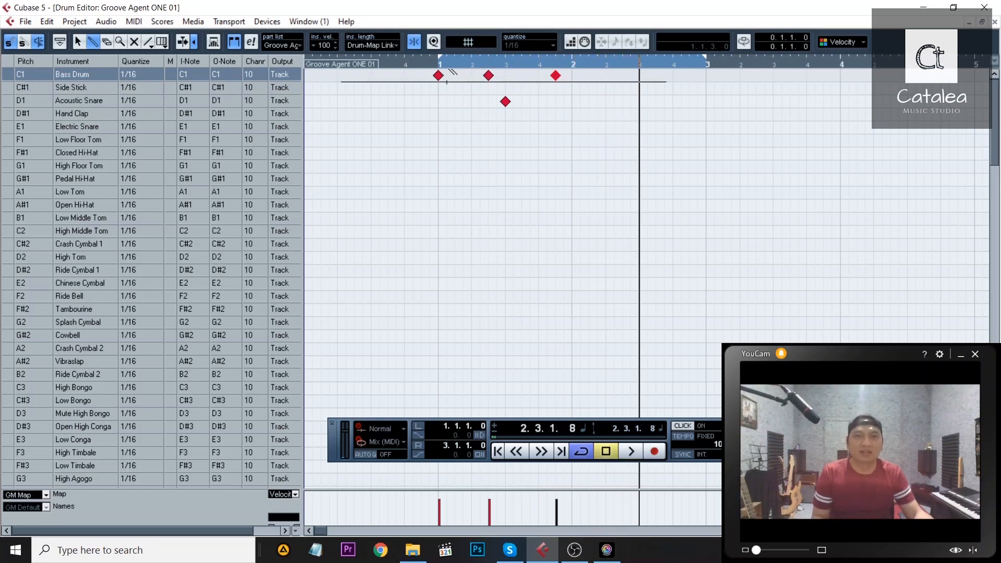
- Continue the beat in bar 2 with Bass Drum notes at 2.1.3 and 2.2.1 and an Acoustic Snare note at 2.3.1
left_click(589, 75)
left_click(606, 75)
left_click(639, 101)
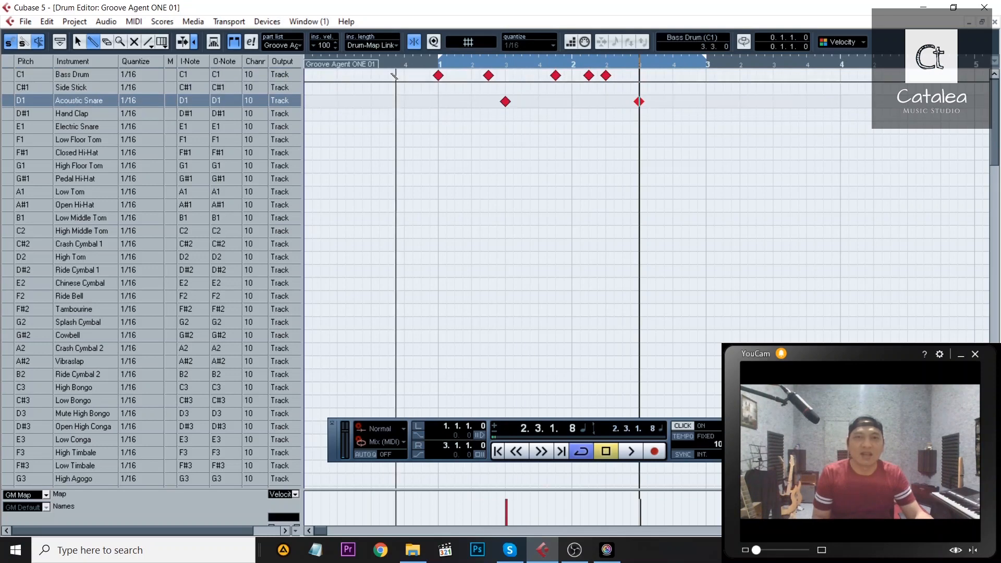
- Play the two-bar Bass Drum and Acoustic Snare beat back from bar 1
left_click(421, 64)
key("space")
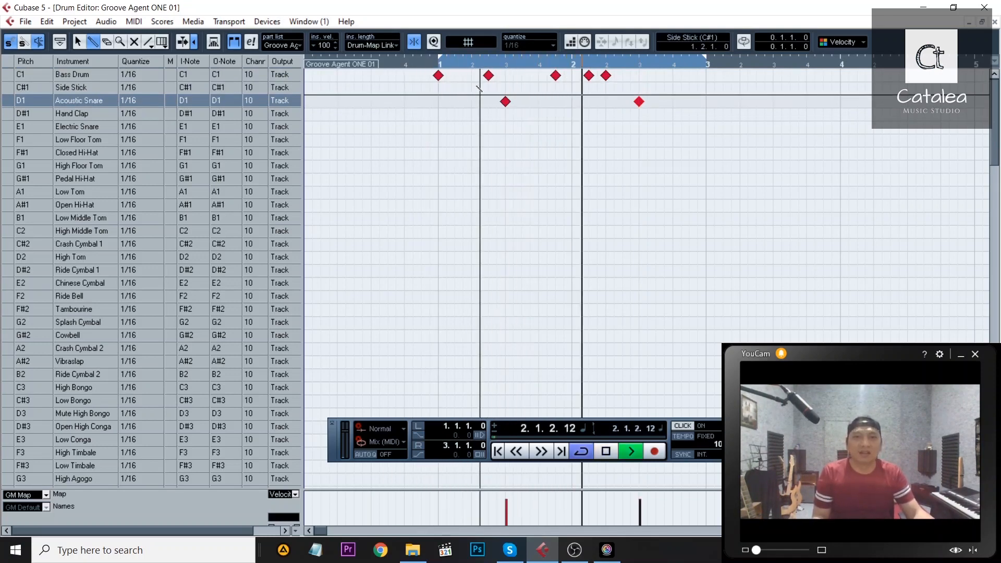
key("space")
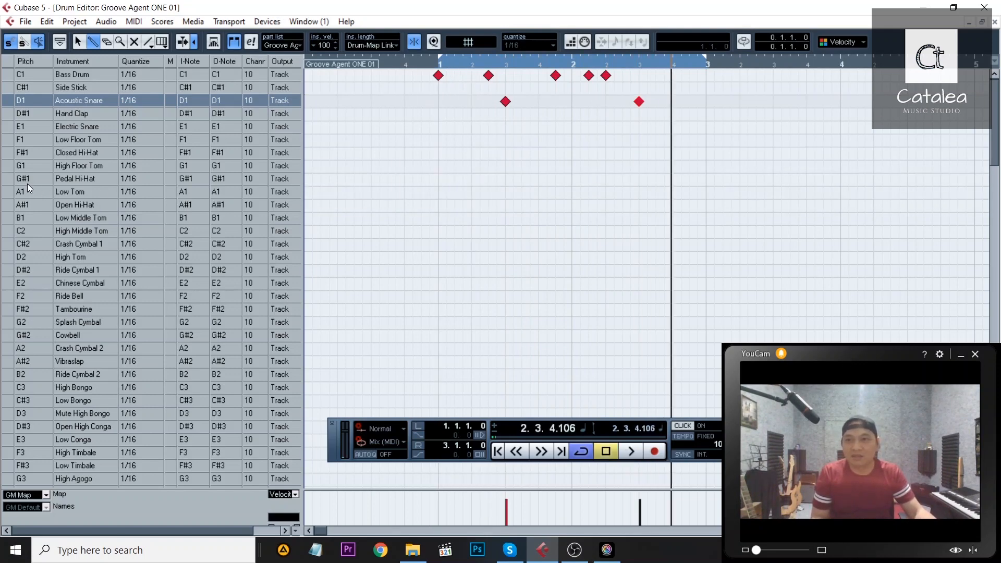
- Add Closed Hi-Hat notes on every beat of bars 1 and 2, and play the pattern back from bar 1
left_click(10, 156)
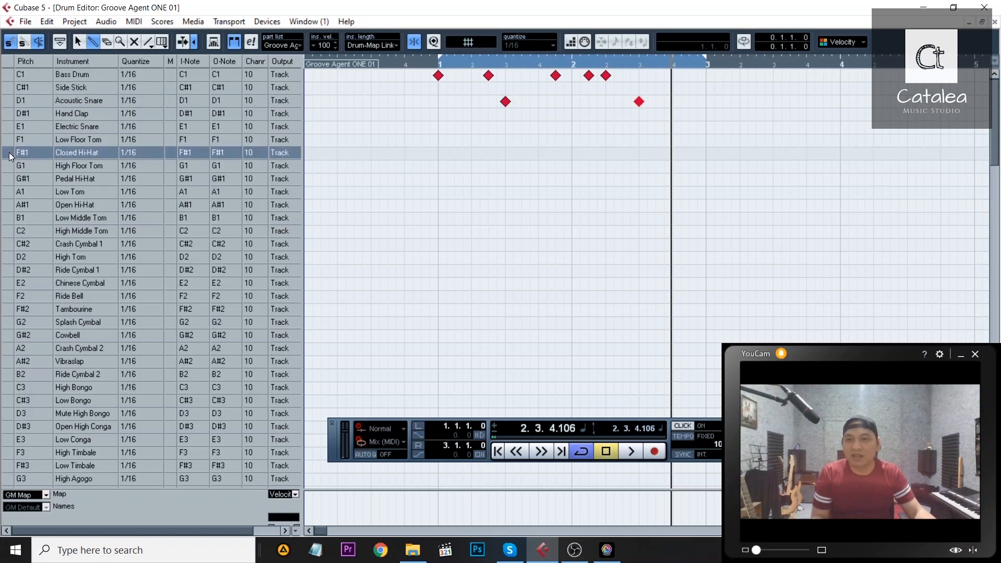
left_click(439, 154)
left_click(472, 154)
left_click(505, 154)
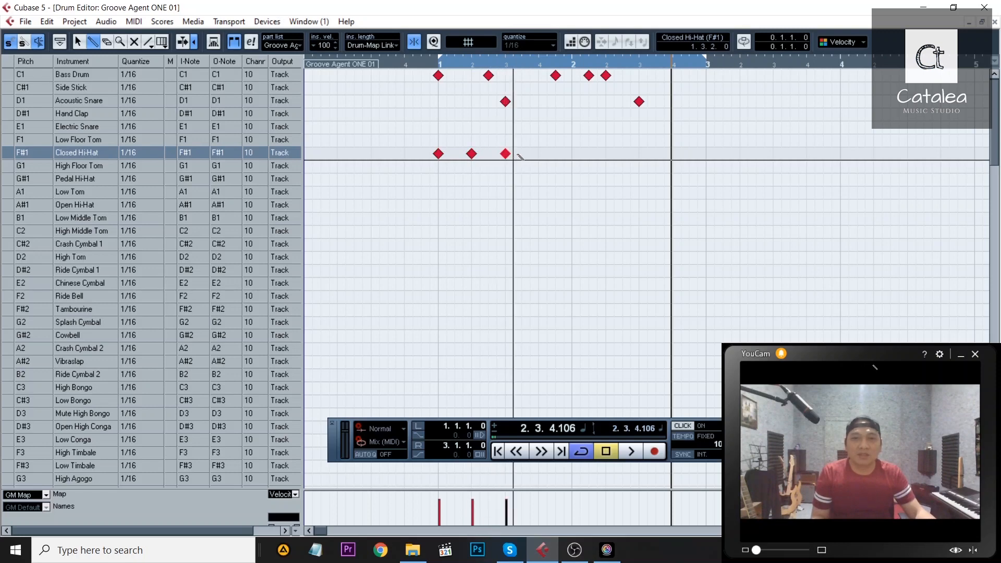
left_click(572, 154)
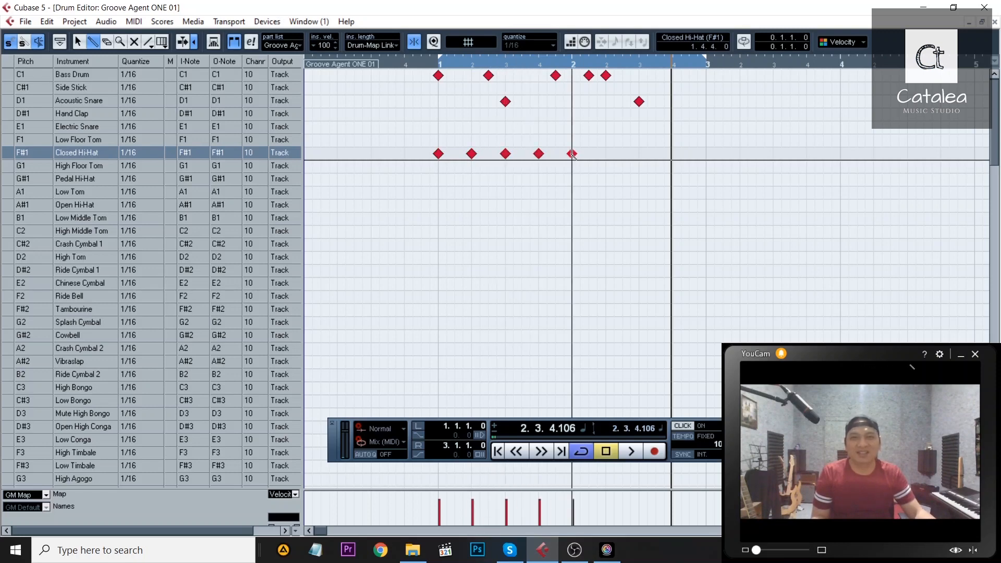
left_click(607, 154)
left_click(638, 152)
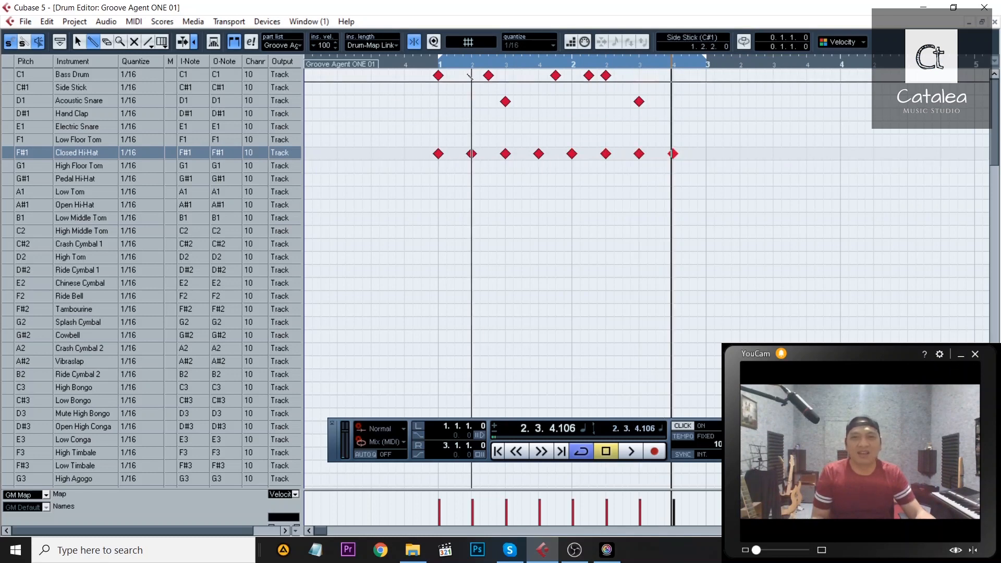
left_click(431, 59)
key("space")
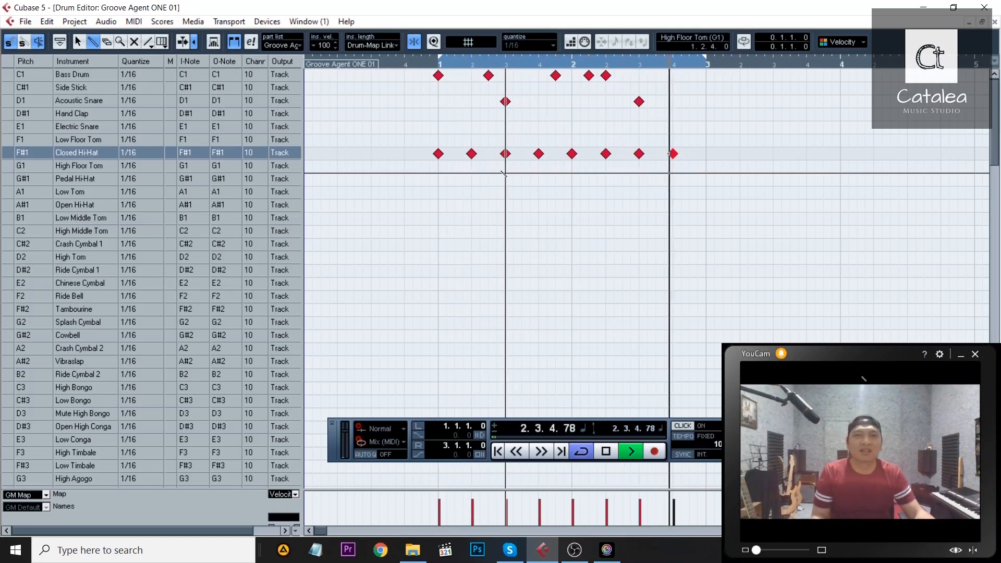
key("space")
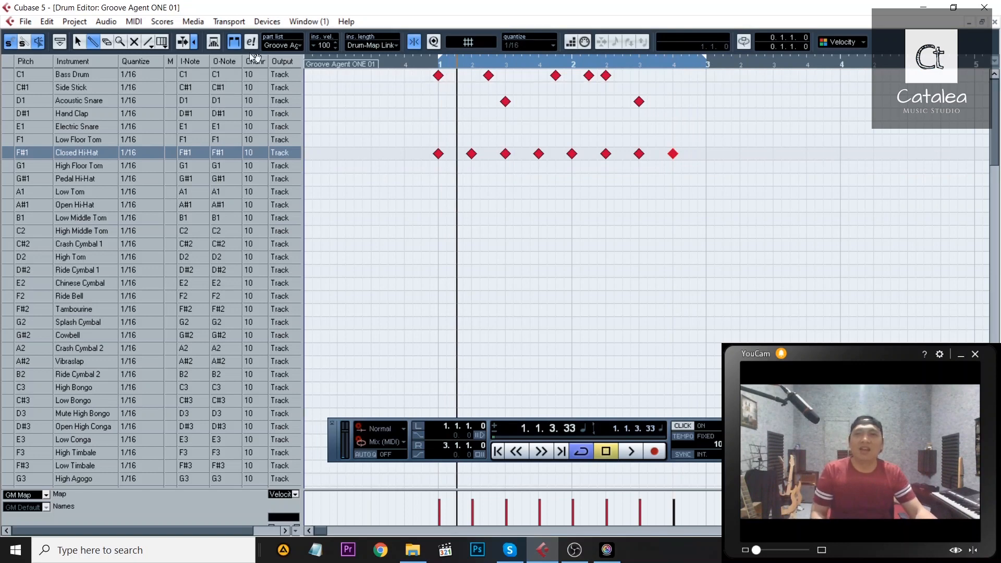
- Copy all the drum notes of bars 1 and 2 and paste them at the start of bar 3
left_click(83, 42)
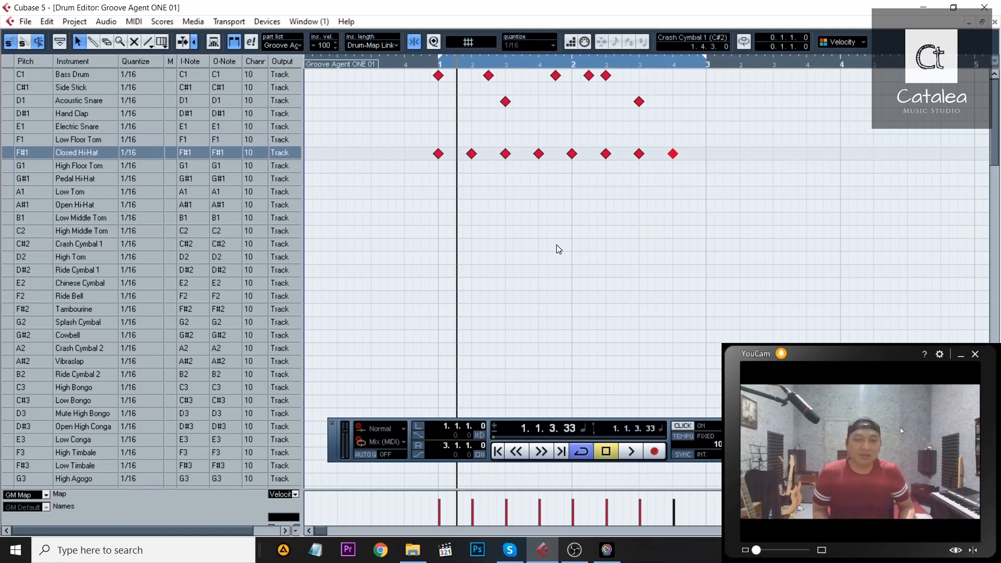
left_click_drag(681, 205, 440, 77)
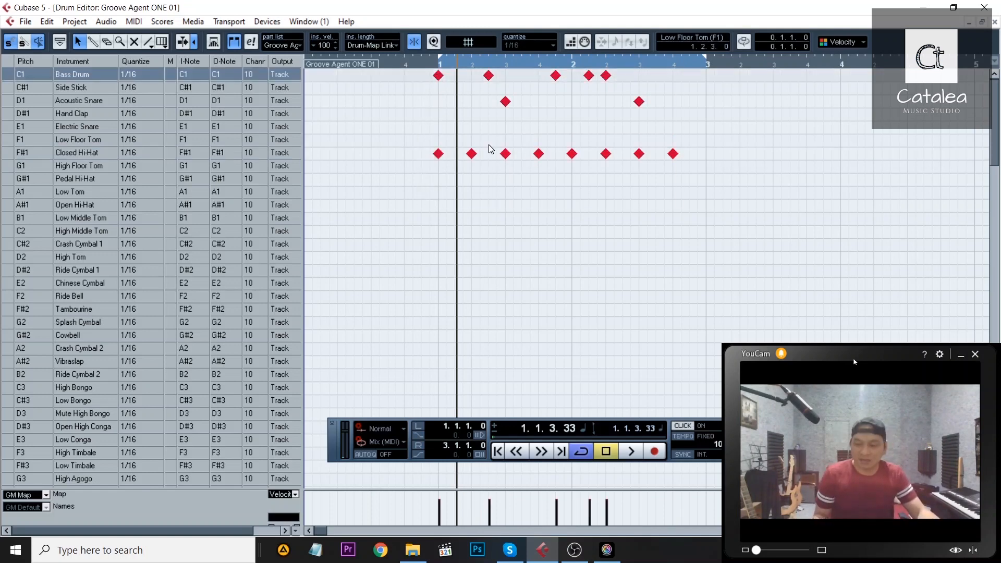
left_click(709, 67)
left_click_drag(664, 187, 432, 73)
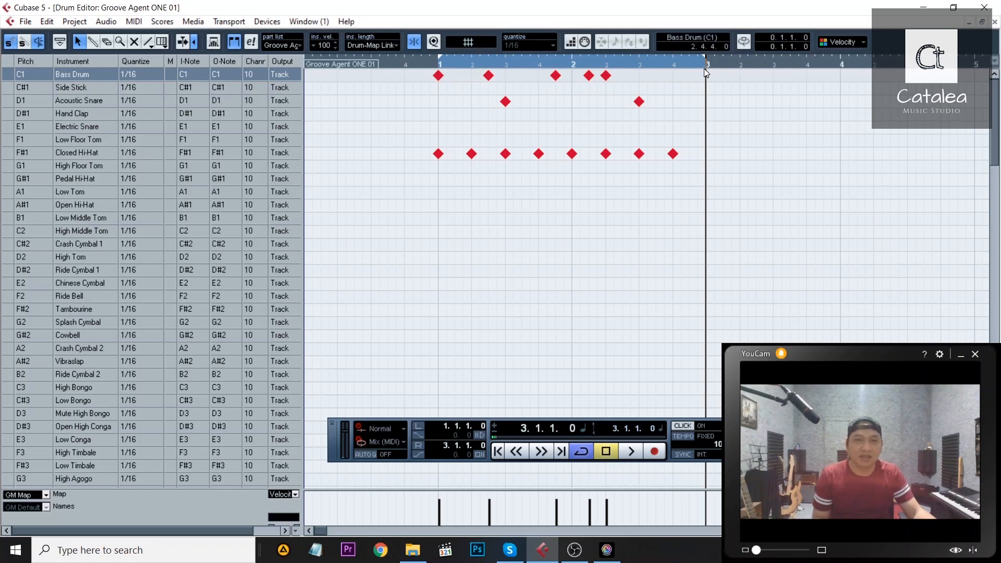
key("ctrl+v")
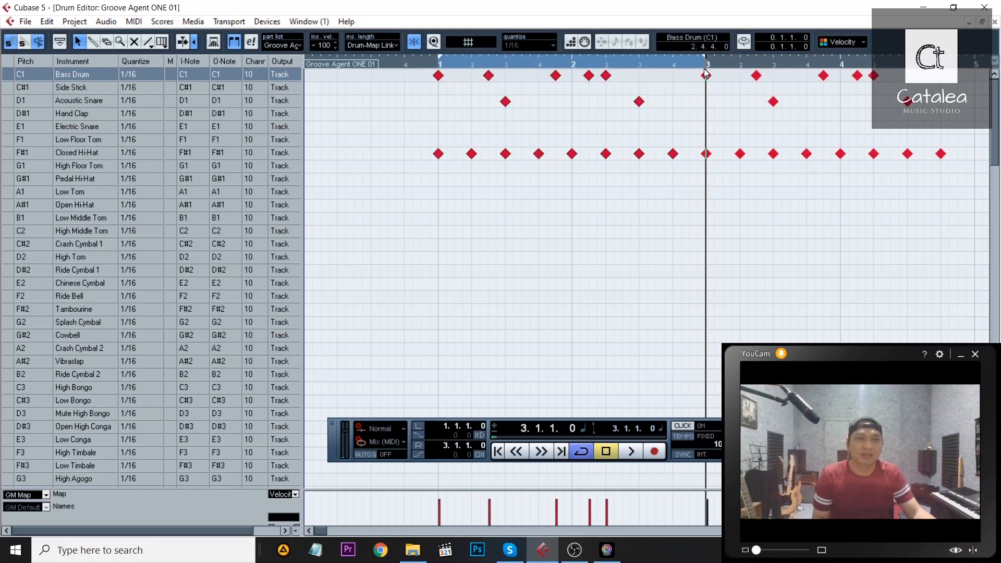
- Play the extended four-bar pattern back twice from bar 1
left_click(433, 64)
key("space")
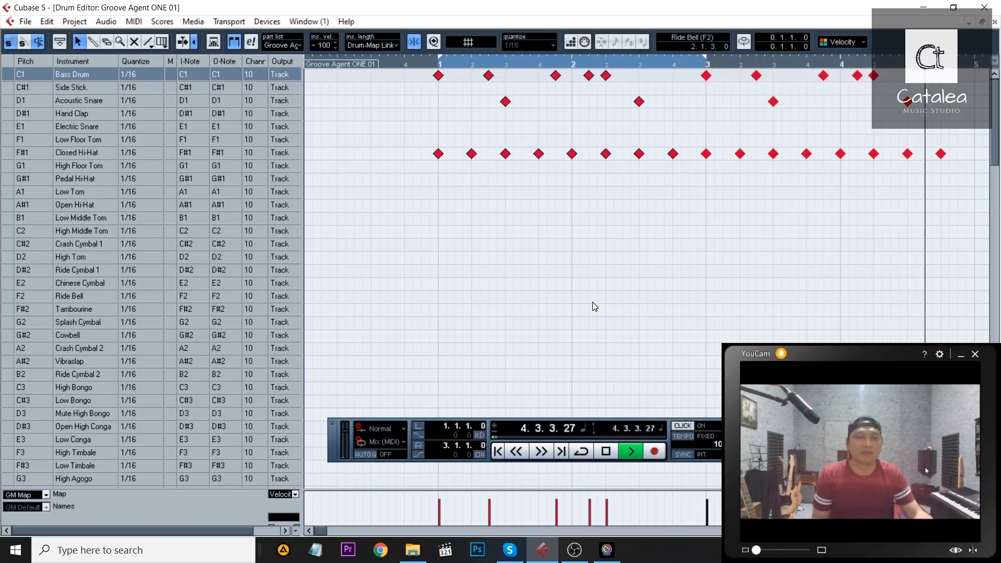
key("space")
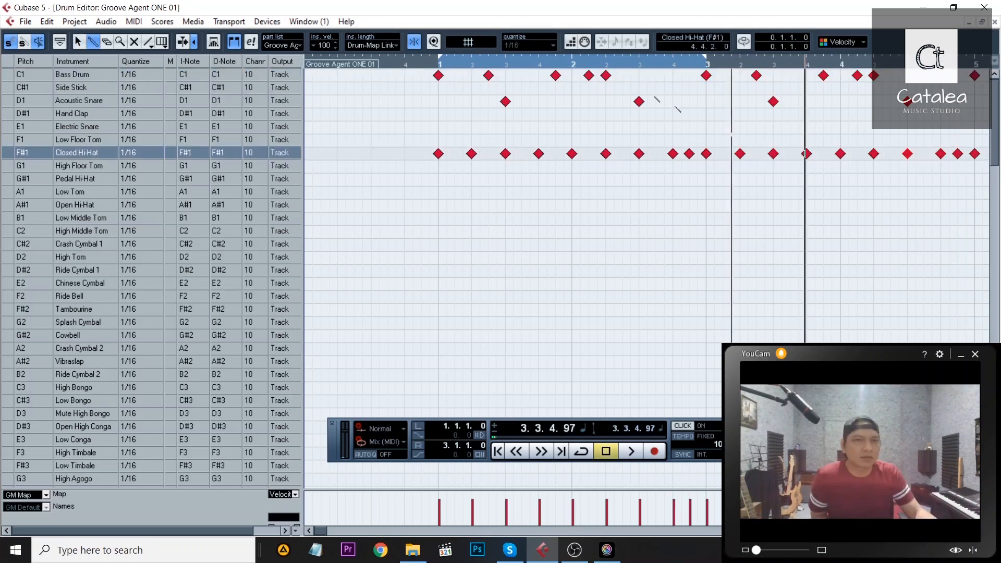
left_click(433, 67)
key("space")
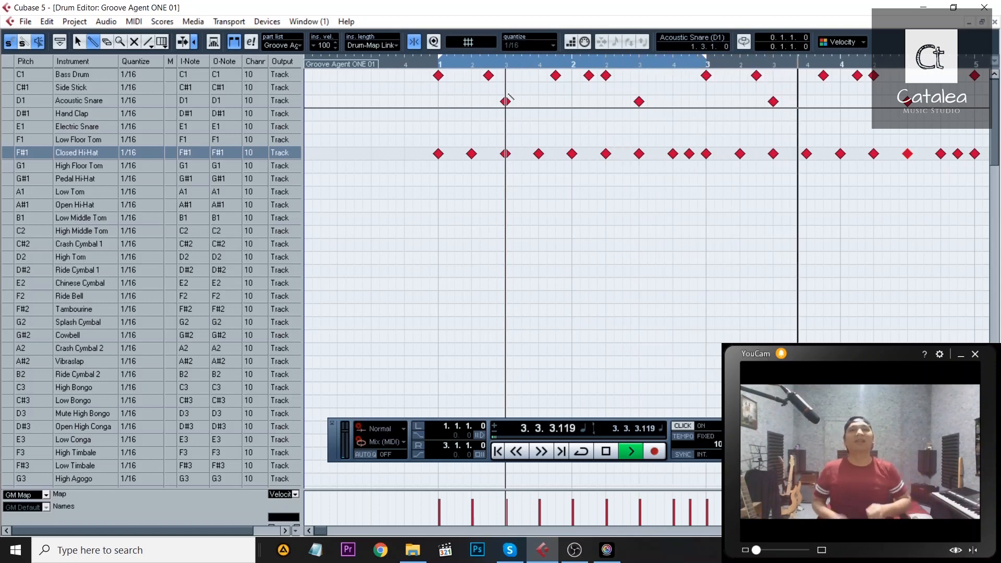
key("space")
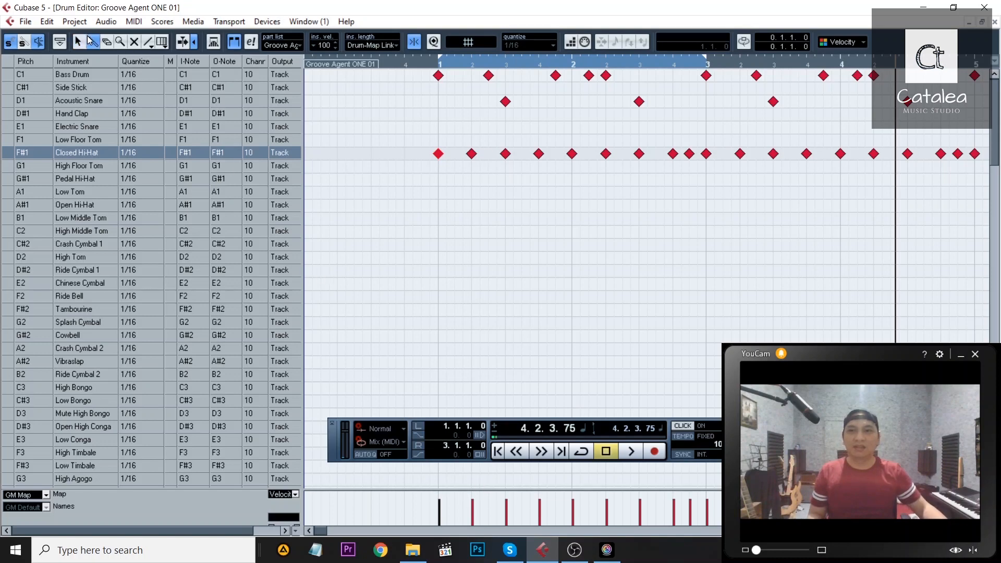
- Lower the velocities of alternate Closed Hi-Hat notes across the pattern, and play it back from bar 1
left_click(473, 506)
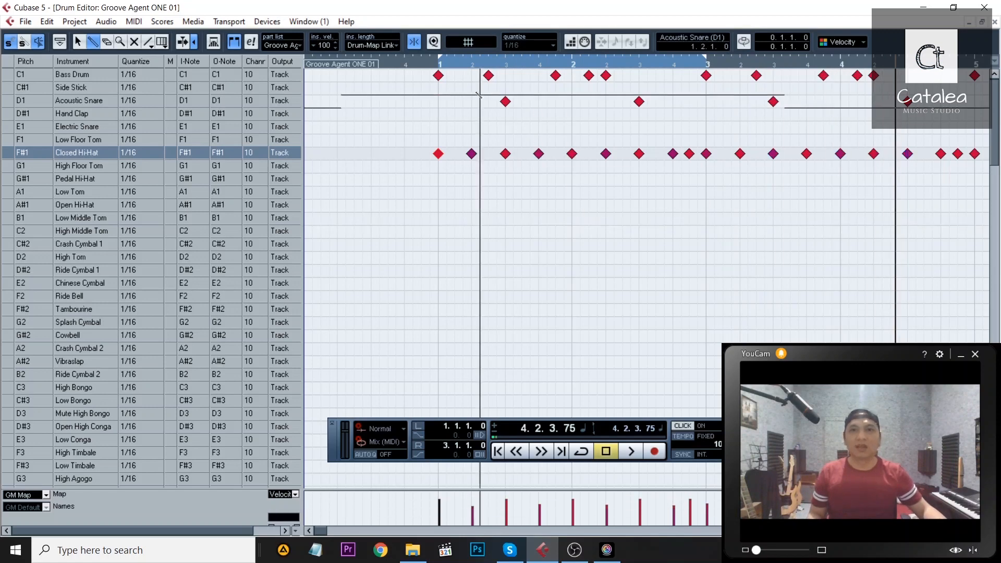
left_click(417, 57)
double_click(425, 65)
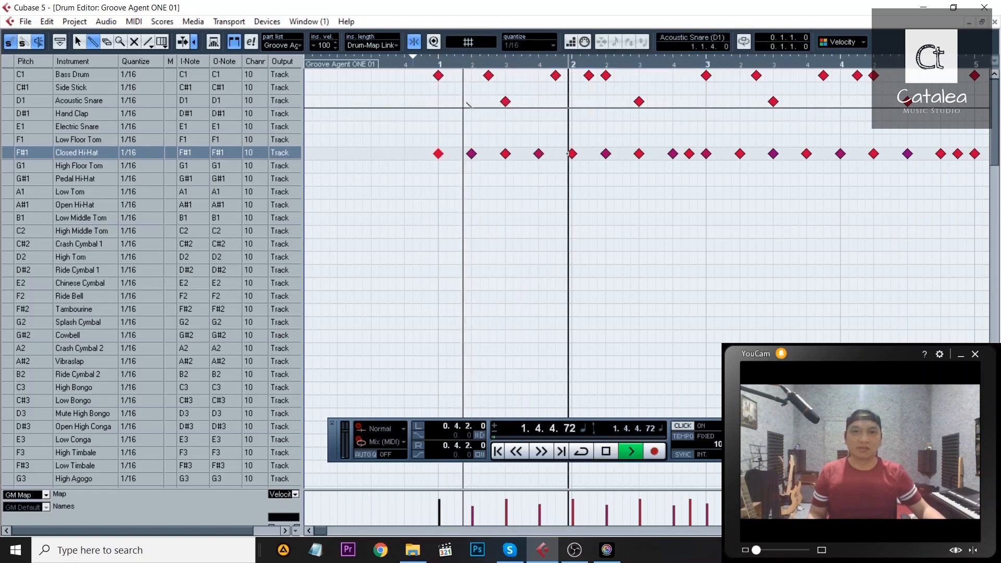
key("space")
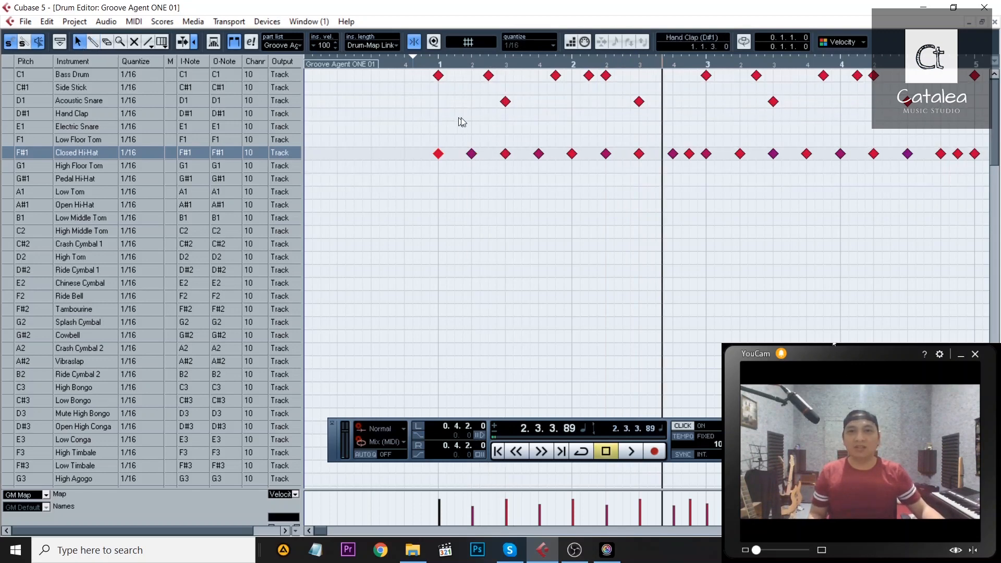
- Reduce the velocities of the Bass Drum notes at 1.1.1, 1.4.3 and 2.2.1, and play the pattern back
left_click(508, 104)
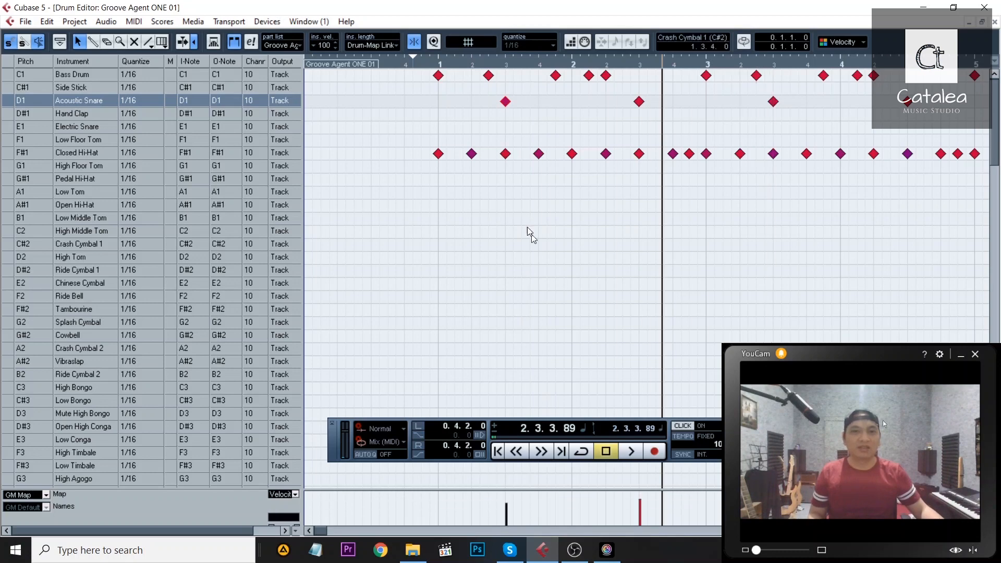
left_click(439, 77)
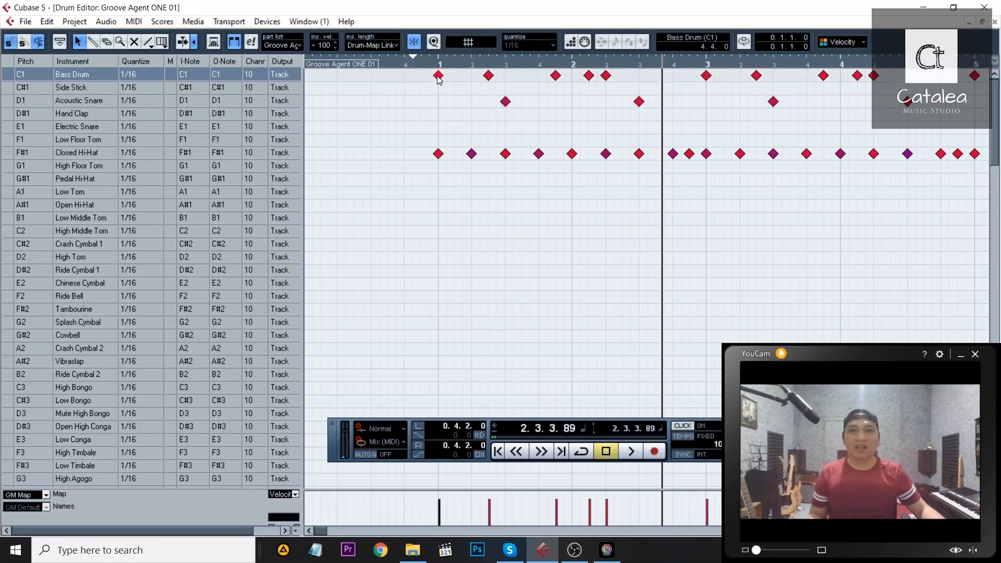
left_click_drag(443, 504, 468, 505)
left_click_drag(547, 503, 610, 500)
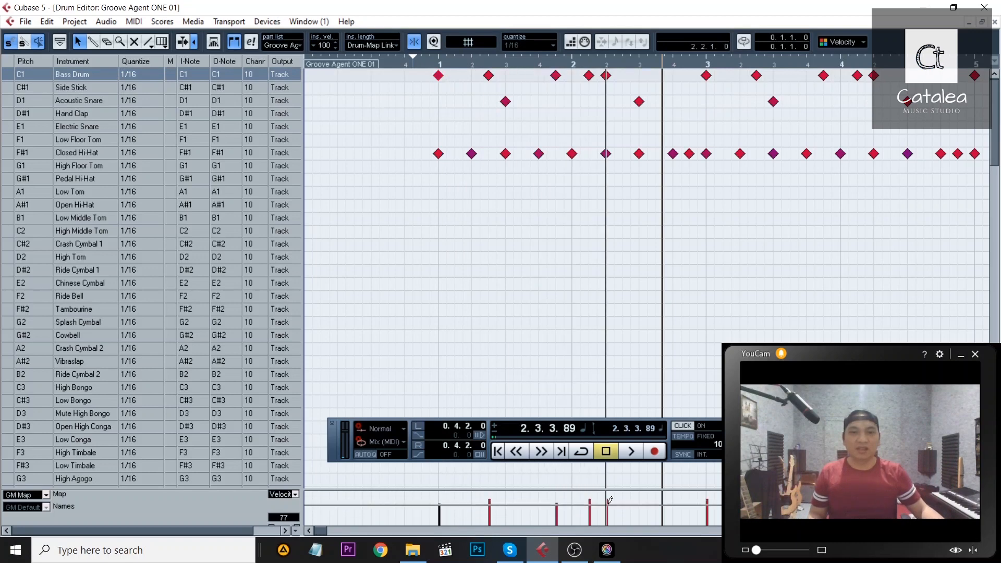
left_click(608, 505)
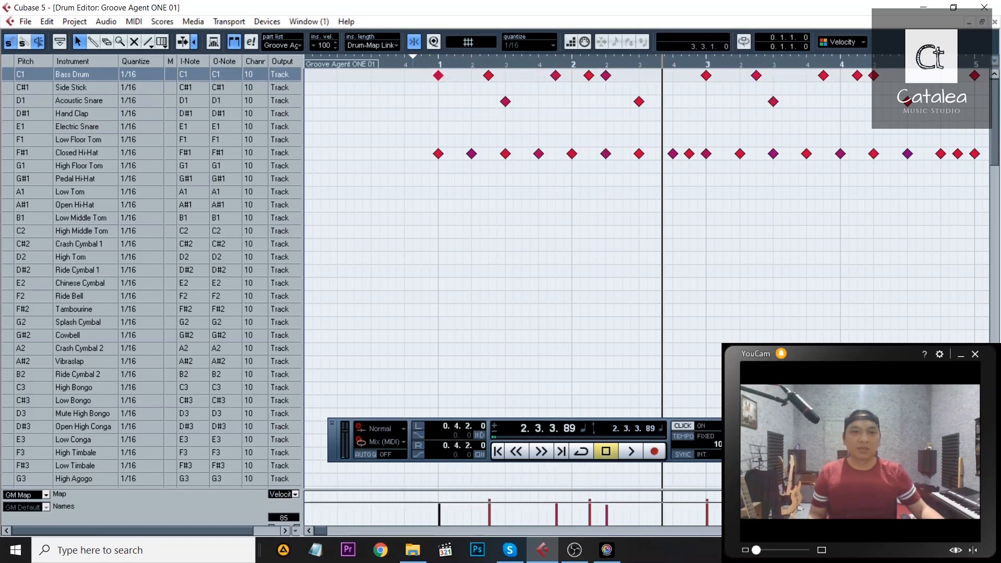
key("space")
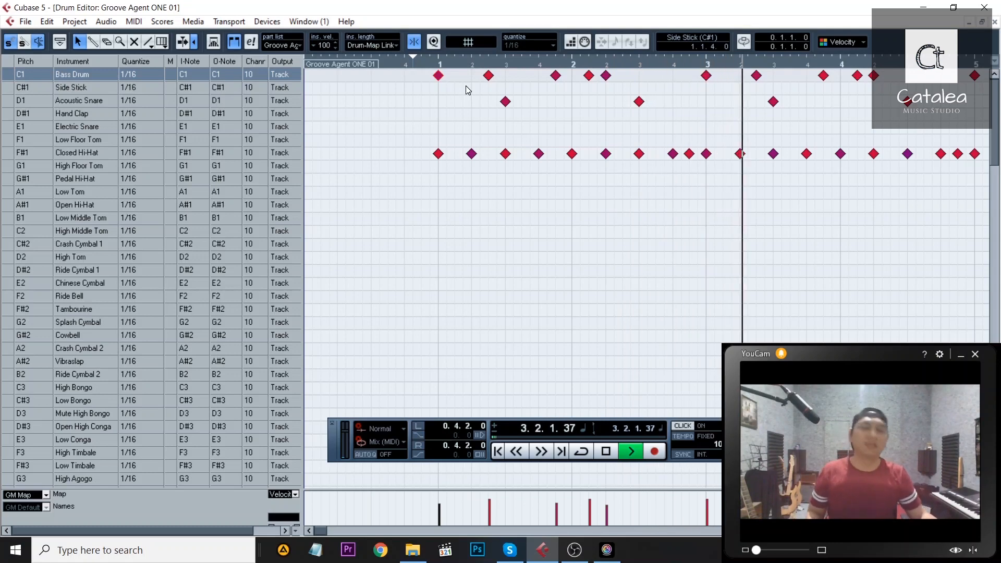
key("space")
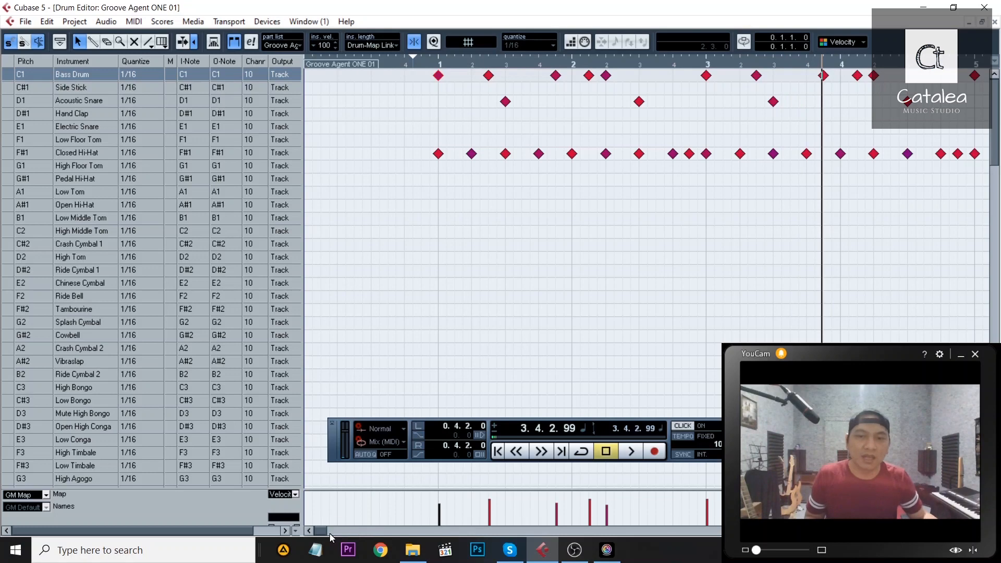
- Close the Drum Editor and extend the Groove Agent ONE 01 part to bar 26 in the project window
left_click_drag(324, 532, 328, 531)
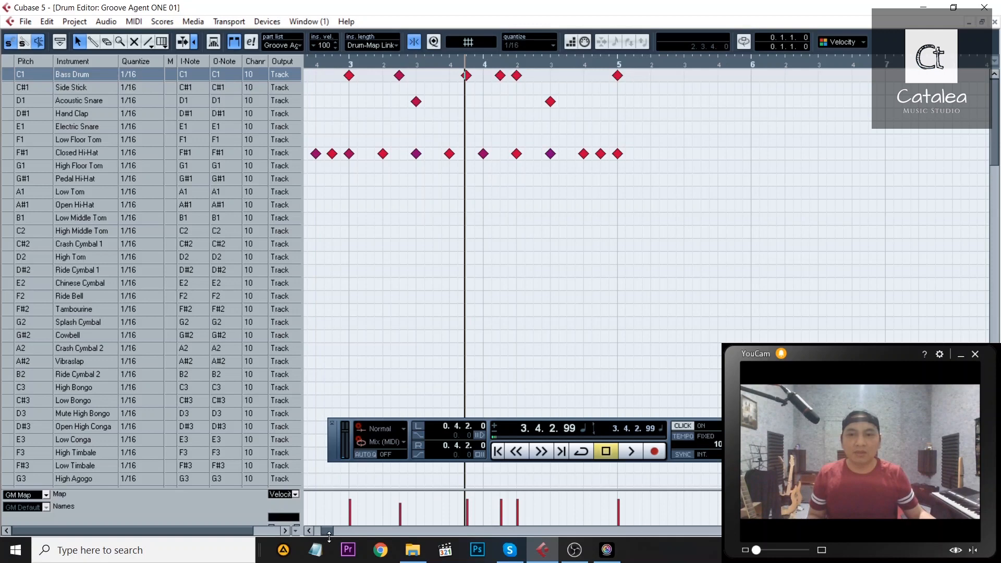
mouse_move(333, 530)
left_mouse_down()
mouse_move(366, 526)
mouse_move(330, 531)
left_mouse_up()
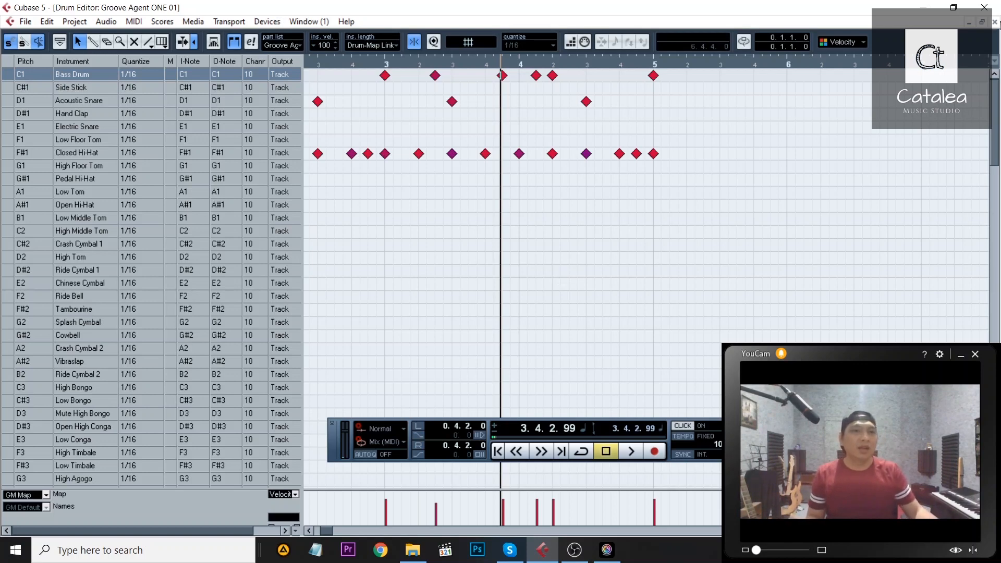
left_click(994, 22)
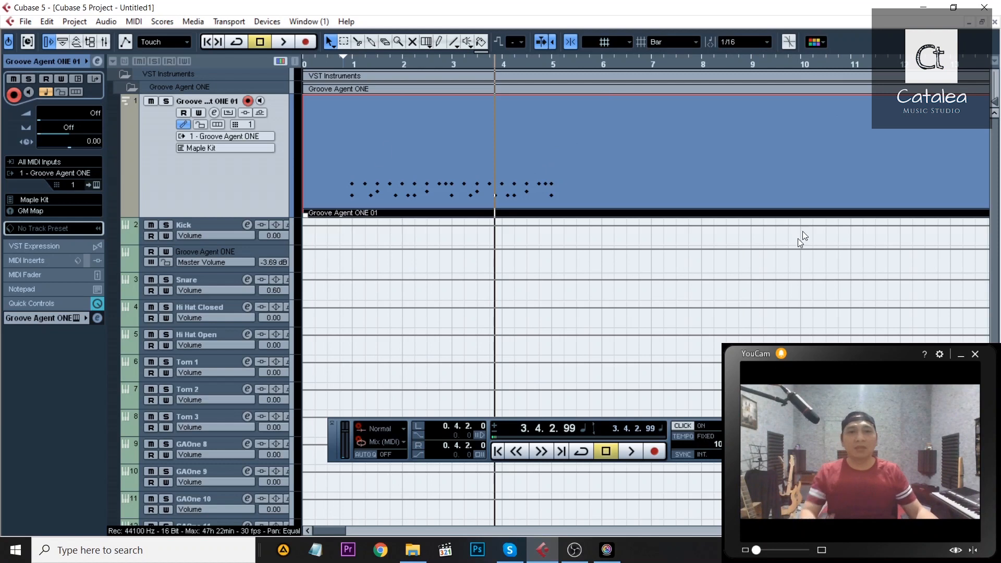
left_click_drag(340, 530, 370, 524)
left_click_drag(465, 214, 964, 214)
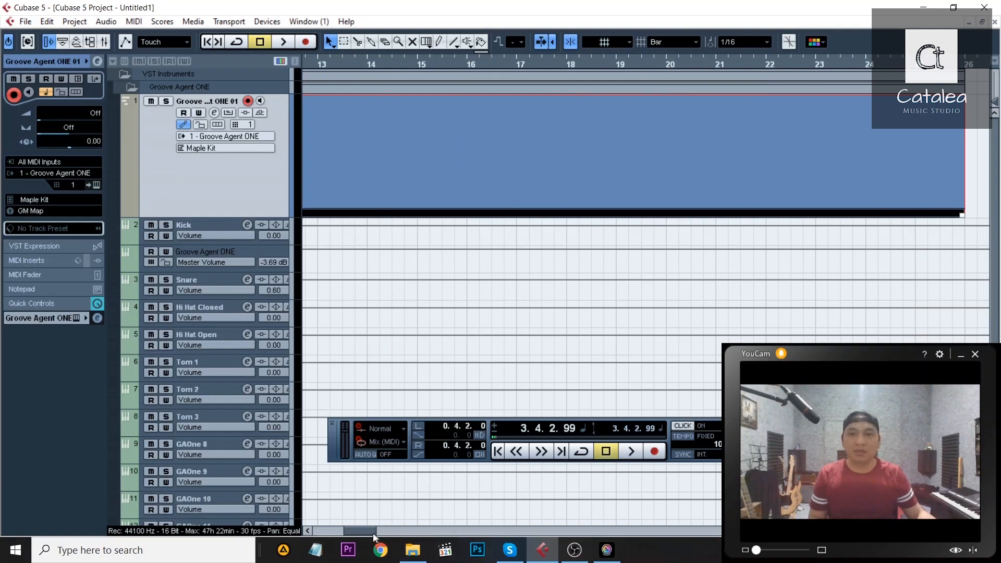
left_click_drag(373, 535, 312, 538)
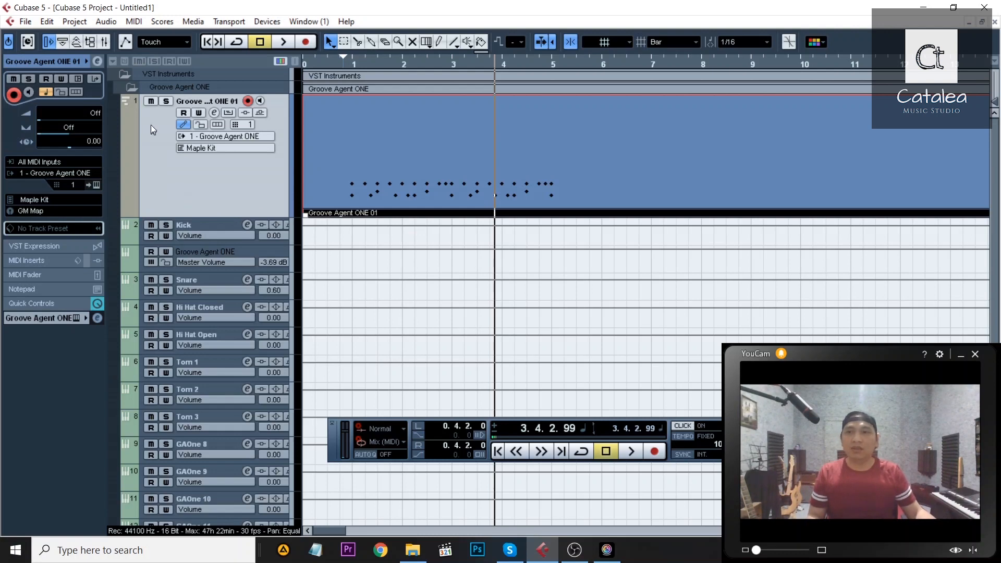
- While playing the pattern from bar 1, lower the mixer faders of Snare to -5.57 and Hi Hat Closed to -6.15
key("F3")
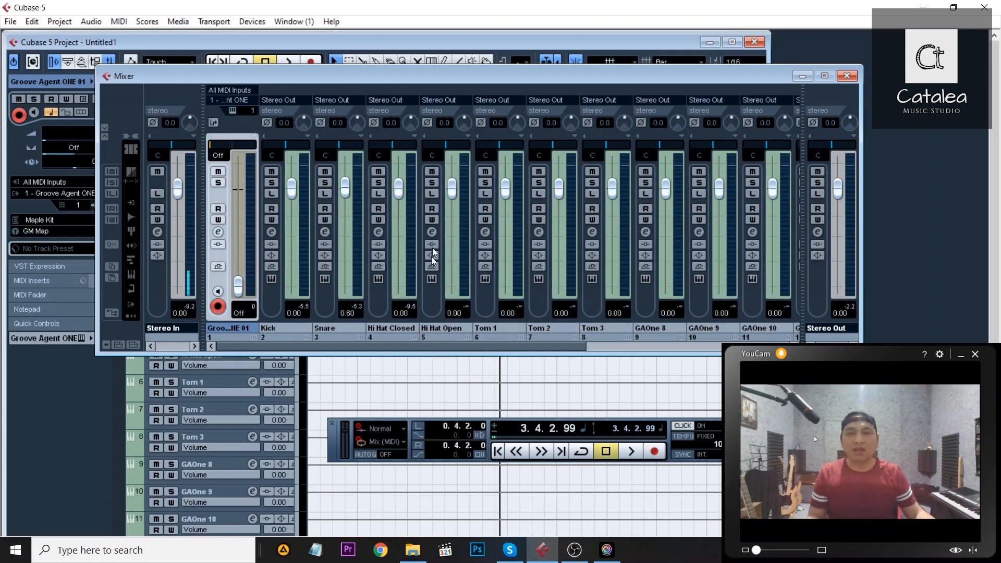
left_click(452, 57)
left_click(349, 83)
key("space")
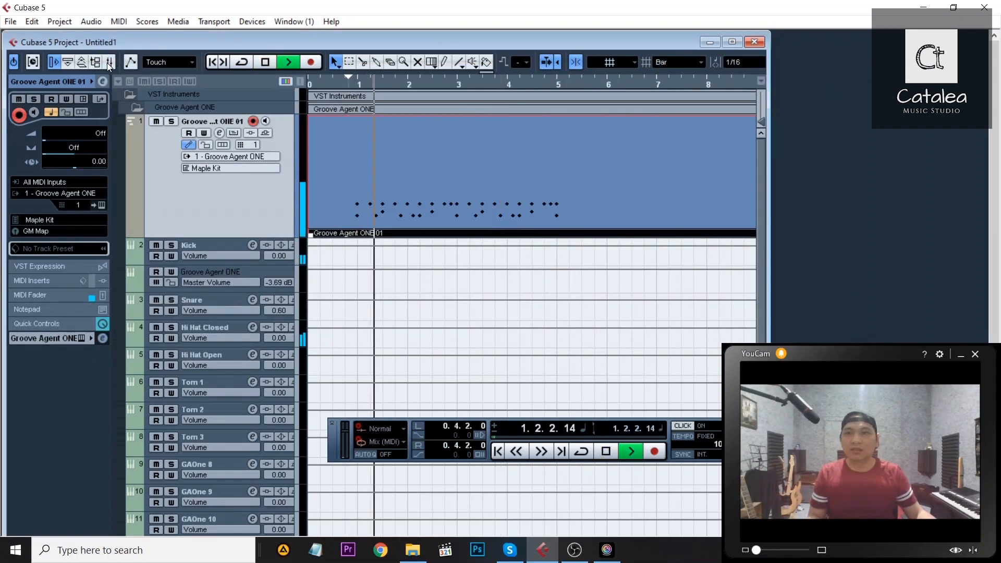
left_click(109, 62)
left_click_drag(346, 193, 396, 220)
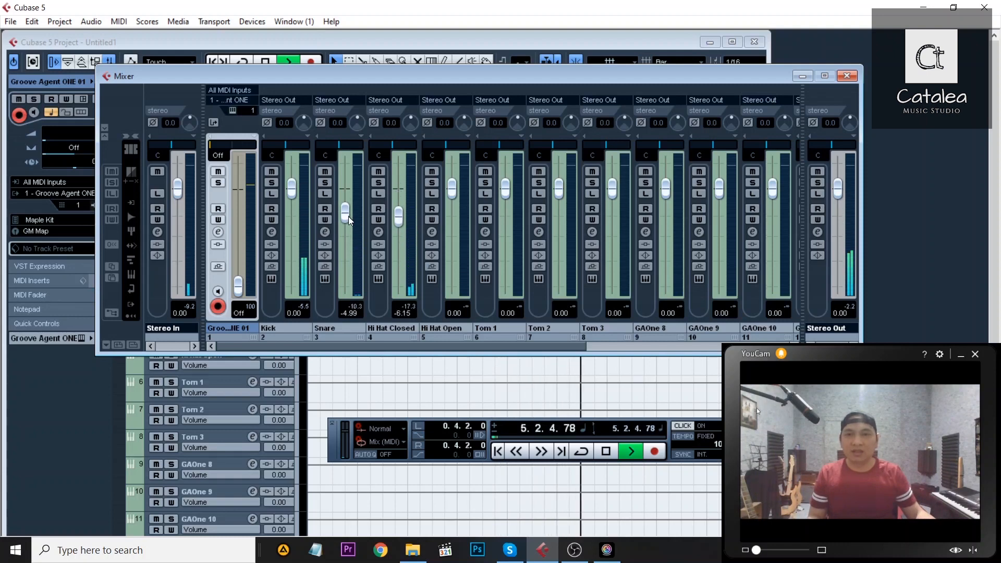
left_click(393, 42)
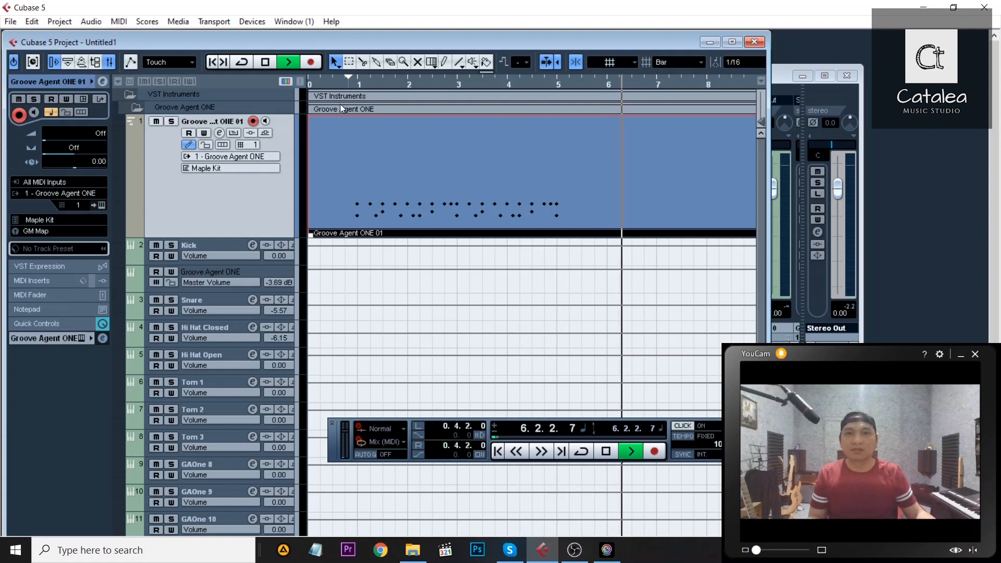
left_click(355, 85)
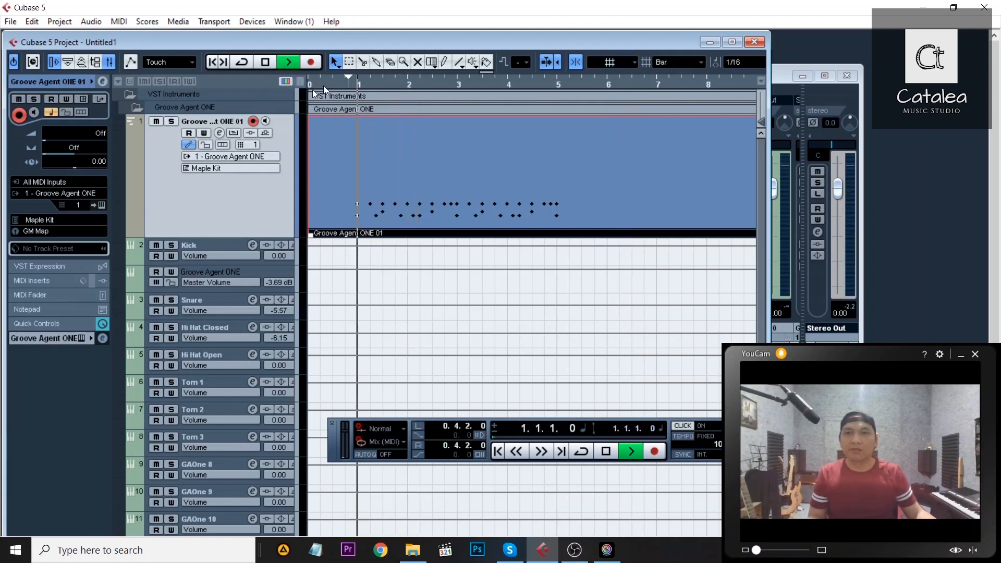
- Lower the Kick channel's mixer fader to -3.15 during playback, select the Hi Hat Closed channel, and close the mixer
left_click(110, 62)
left_click(110, 62)
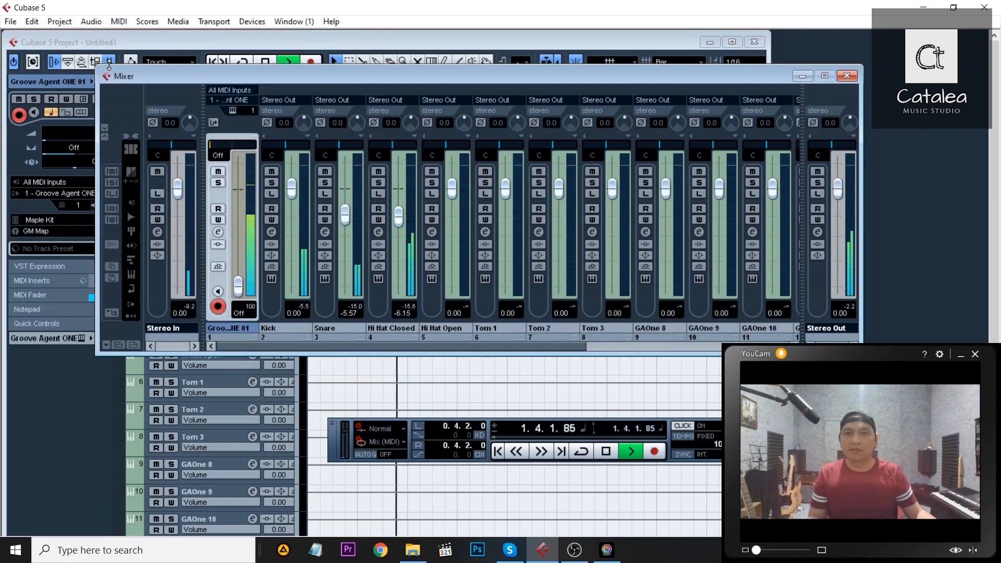
left_click_drag(293, 190, 296, 207)
left_click(391, 224)
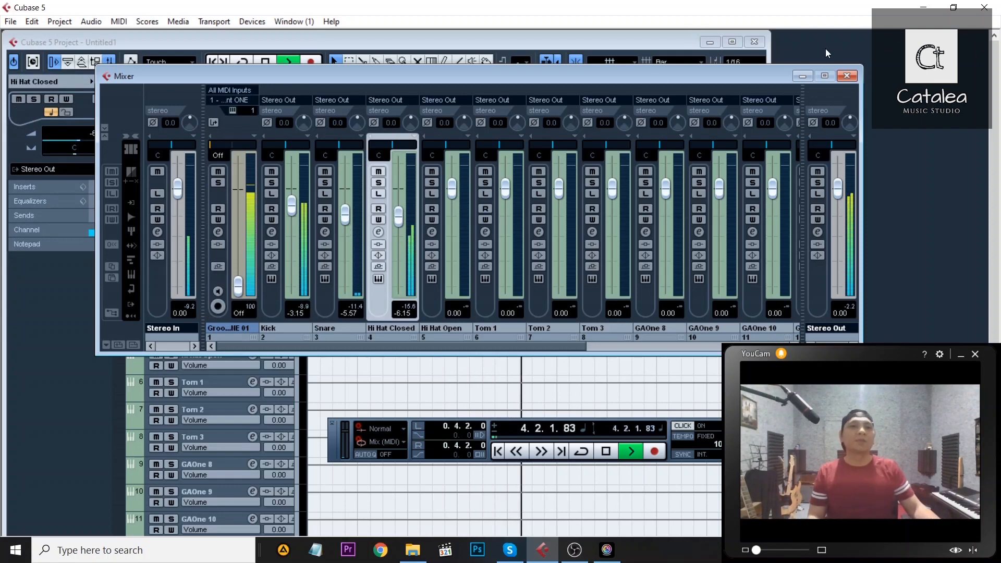
left_click(847, 75)
- Open the Groove Agent ONE instrument for its track, stop playback, and set the Kick 2 pad's volume to -1.6 dB
left_click(169, 175)
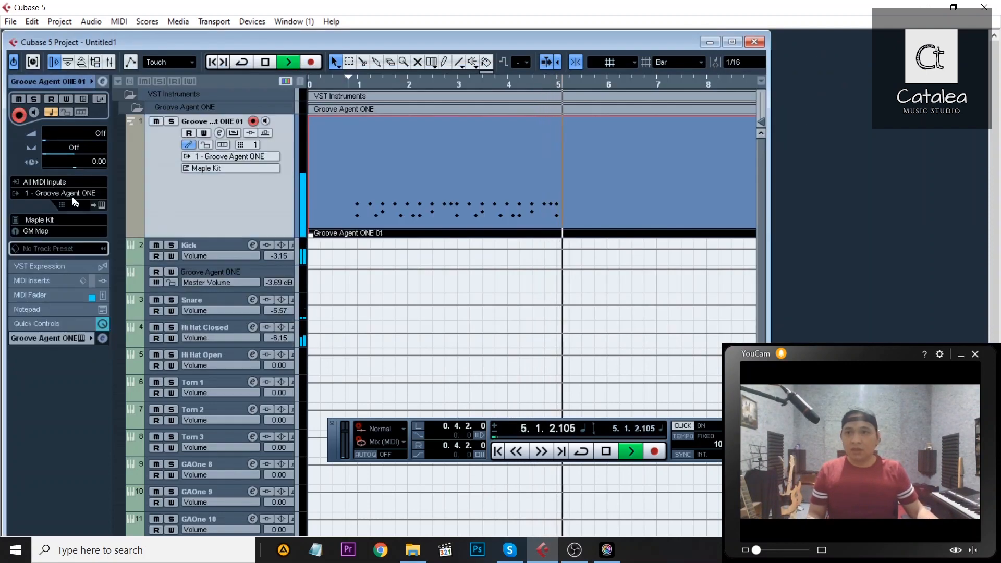
left_click(102, 205)
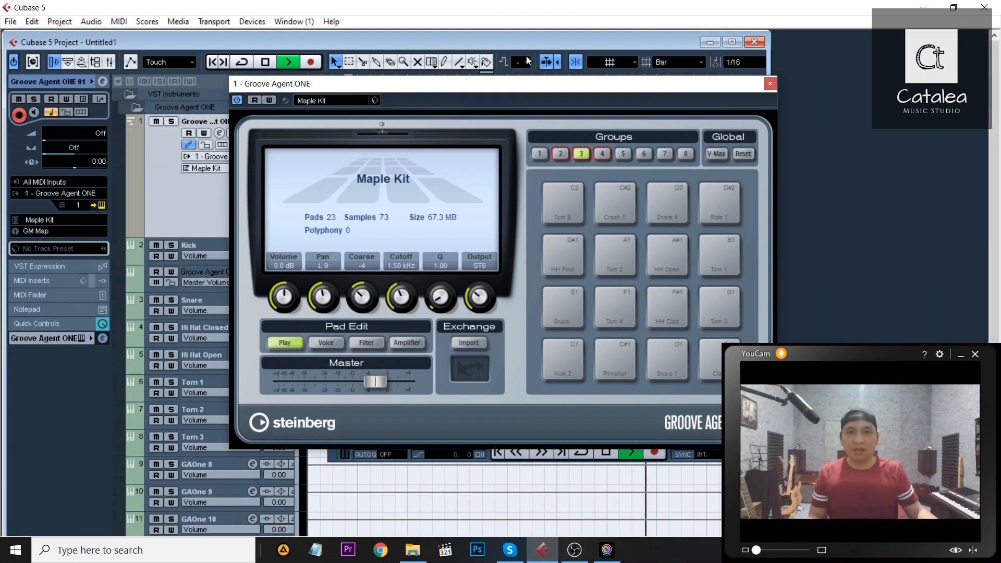
key("space")
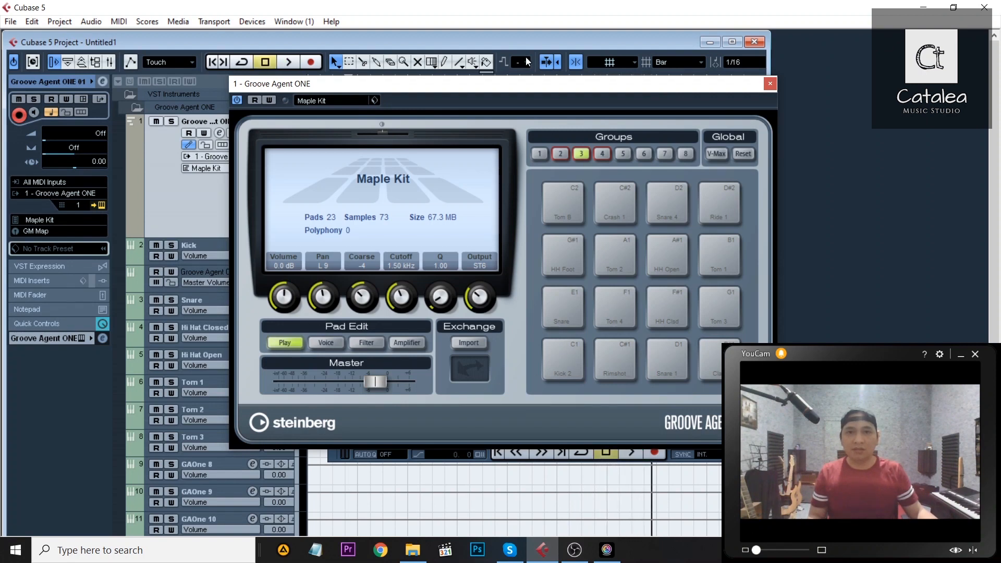
left_click(562, 371)
left_click(563, 372)
left_click_drag(284, 289, 281, 295)
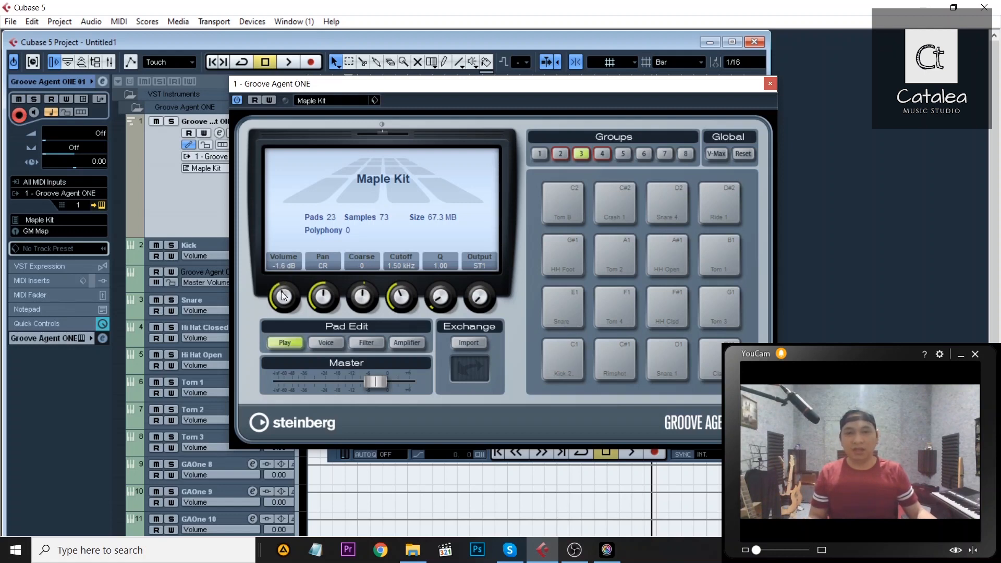
- Set the Snare 1 pad's volume to 1.7 dB, close Groove Agent ONE, and maximize the project window
left_click(664, 355)
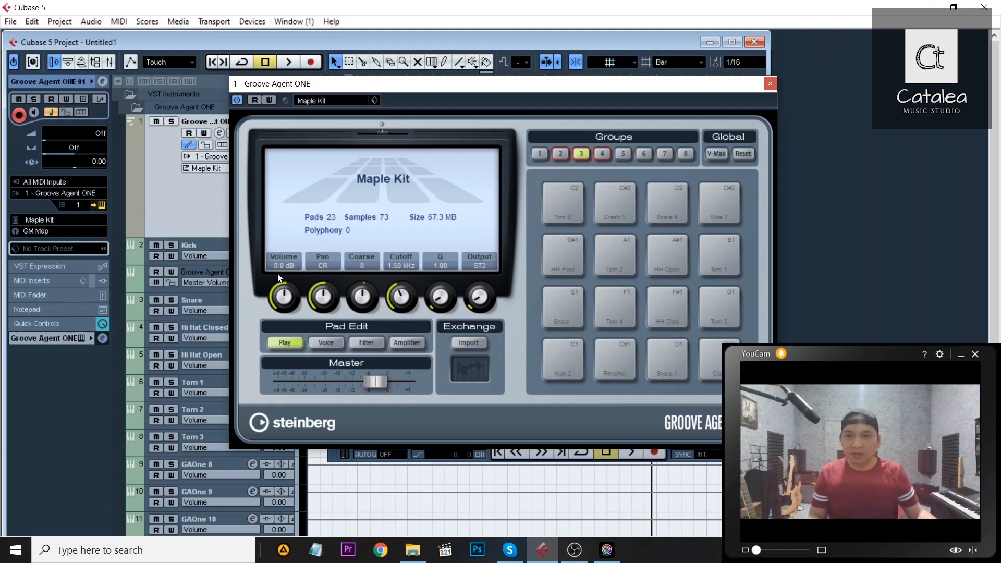
left_click_drag(285, 292, 285, 276)
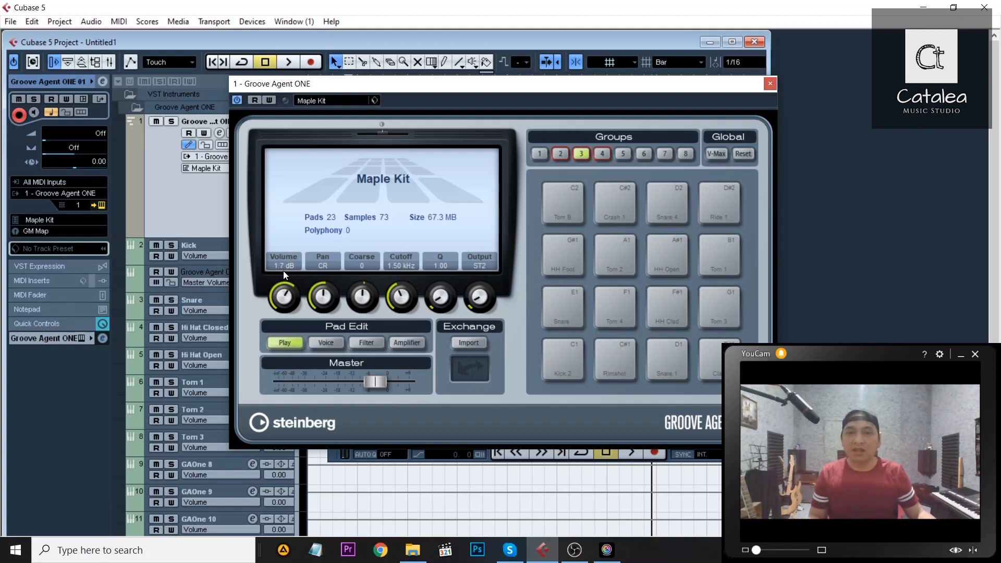
left_click(771, 84)
left_click(732, 42)
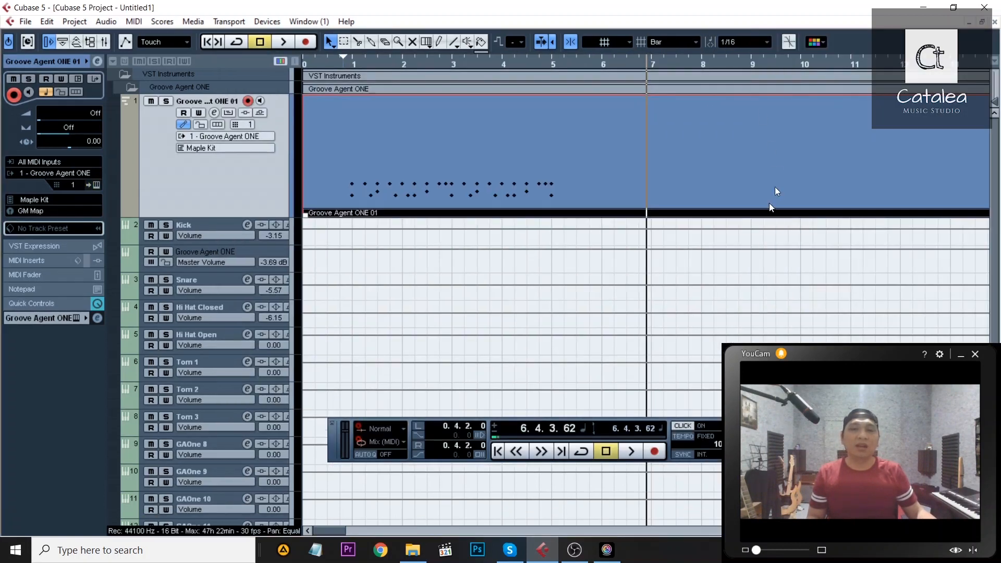